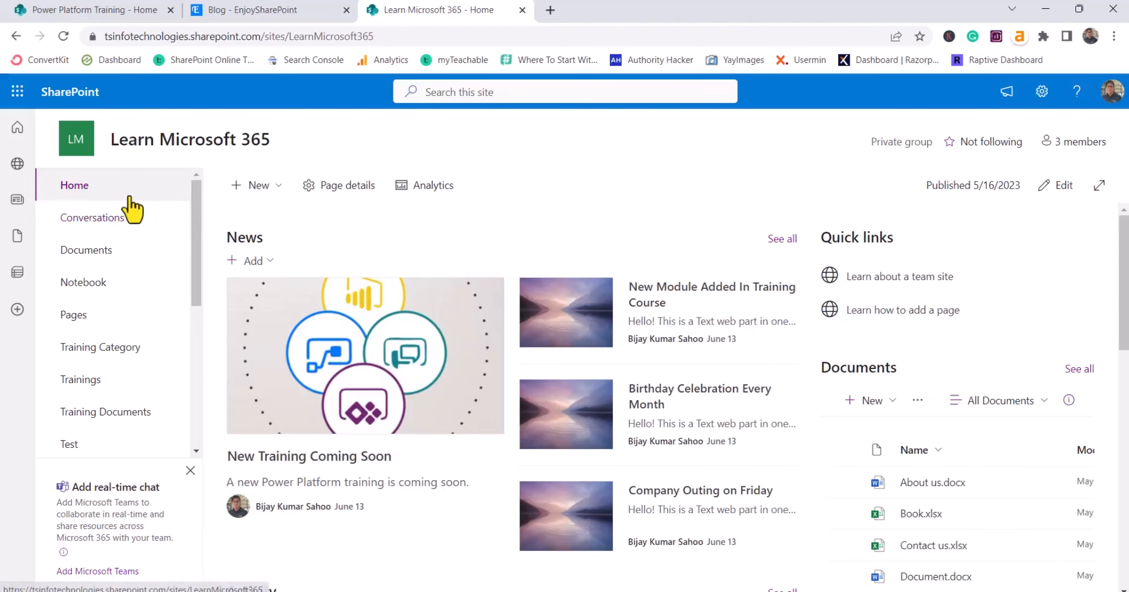
Create a new page on the Learn Microsoft 365 site from the Blank template
{"action": "left_click", "coordinate": [129, 192]}
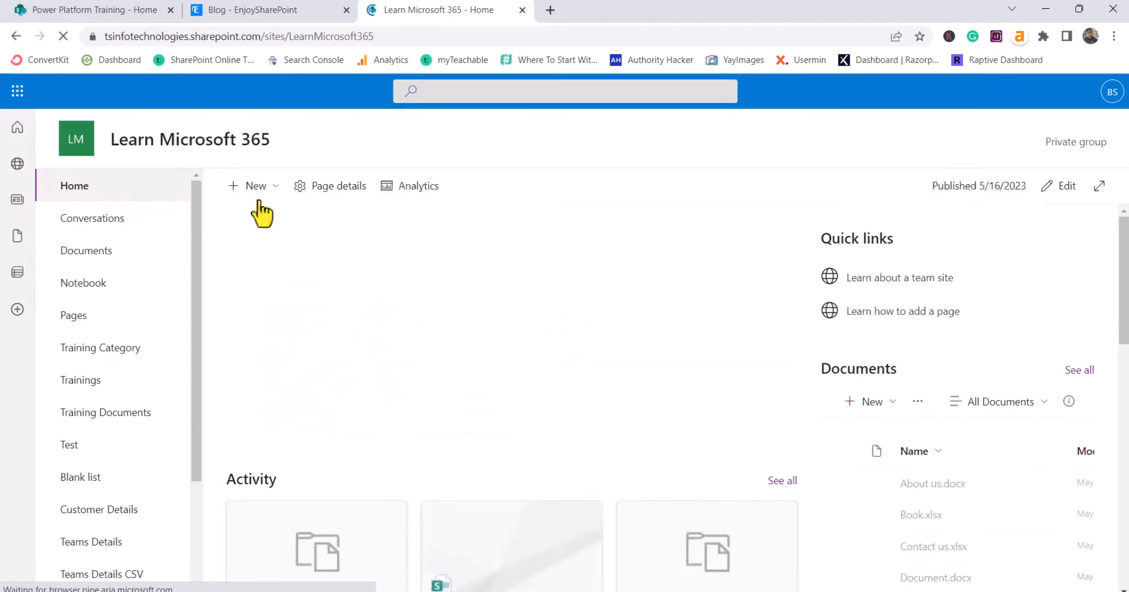
{"action": "left_click", "coordinate": [262, 187]}
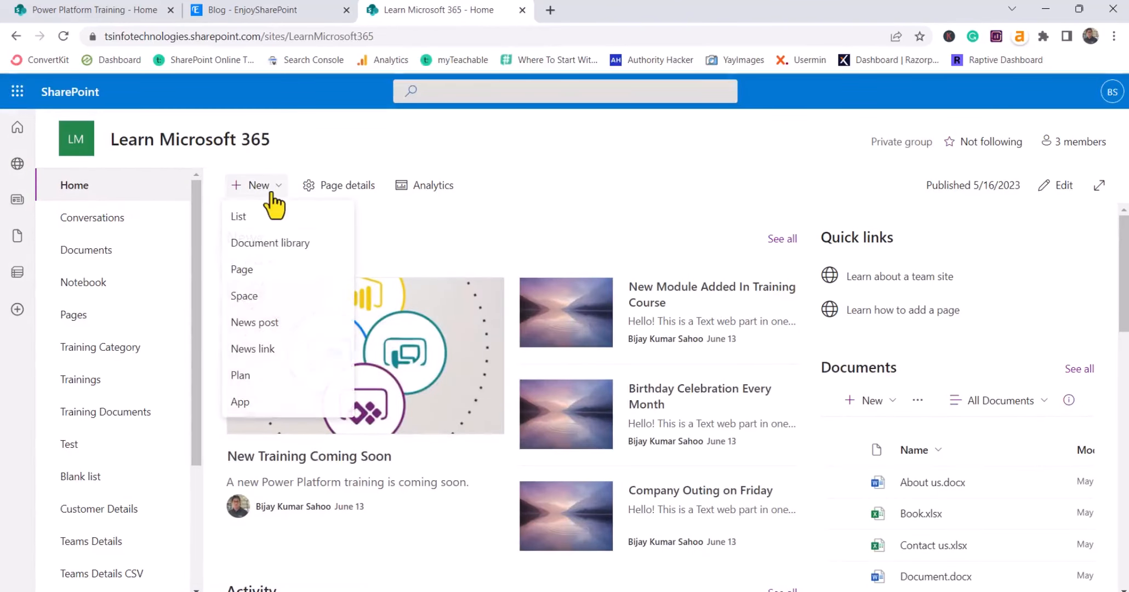
{"action": "left_click", "coordinate": [252, 271]}
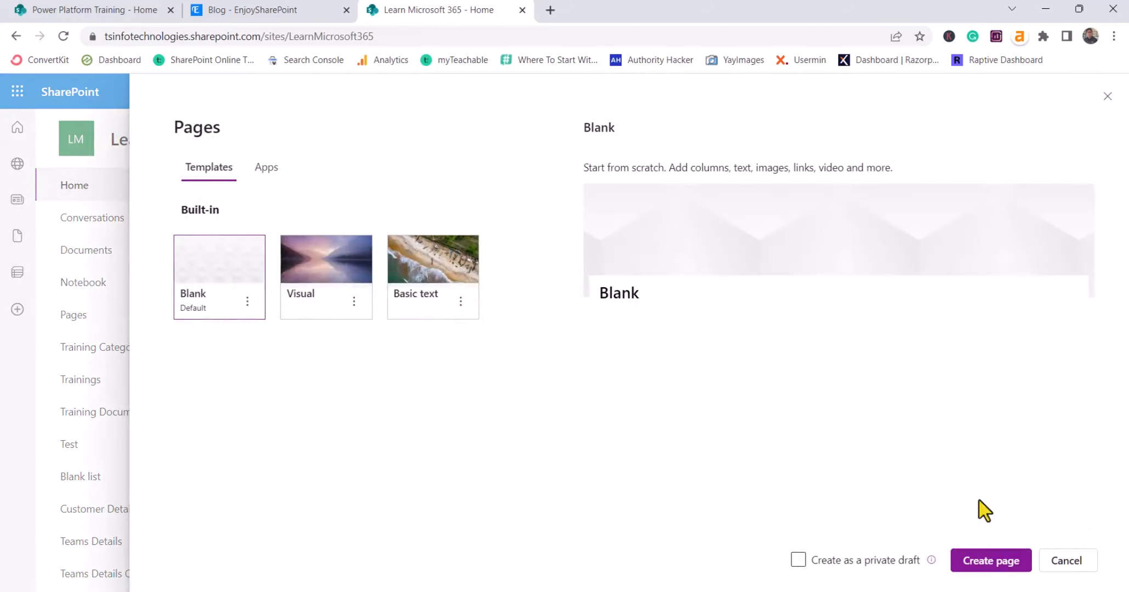
{"action": "left_click", "coordinate": [994, 564]}
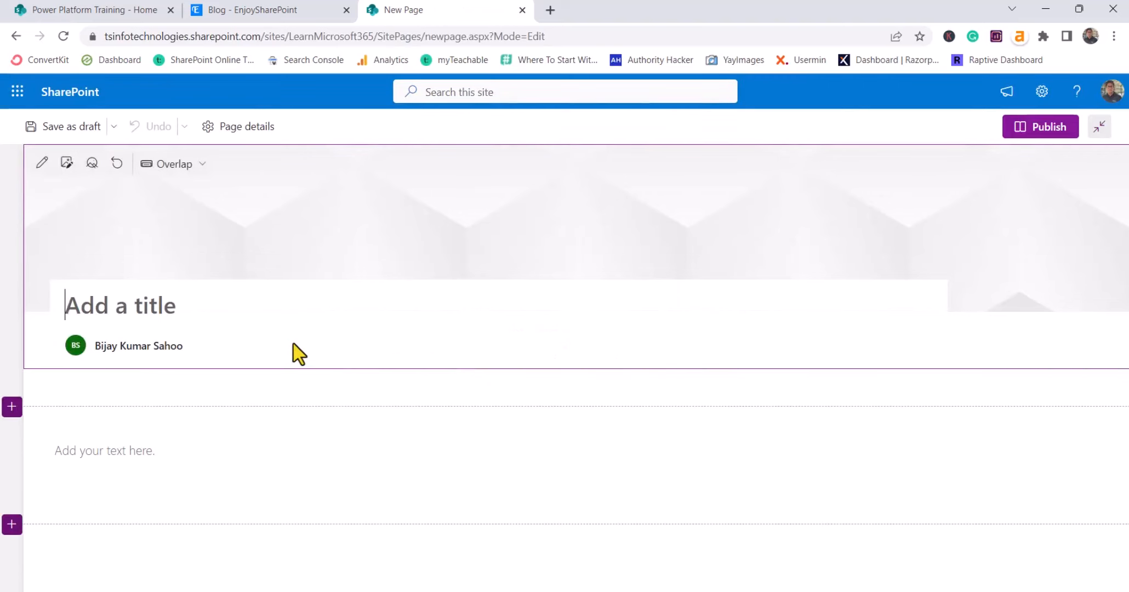
Title the page "Group Calendar WP" and publish it, dismissing the page promotion options
{"action": "type", "text": "Group C"}
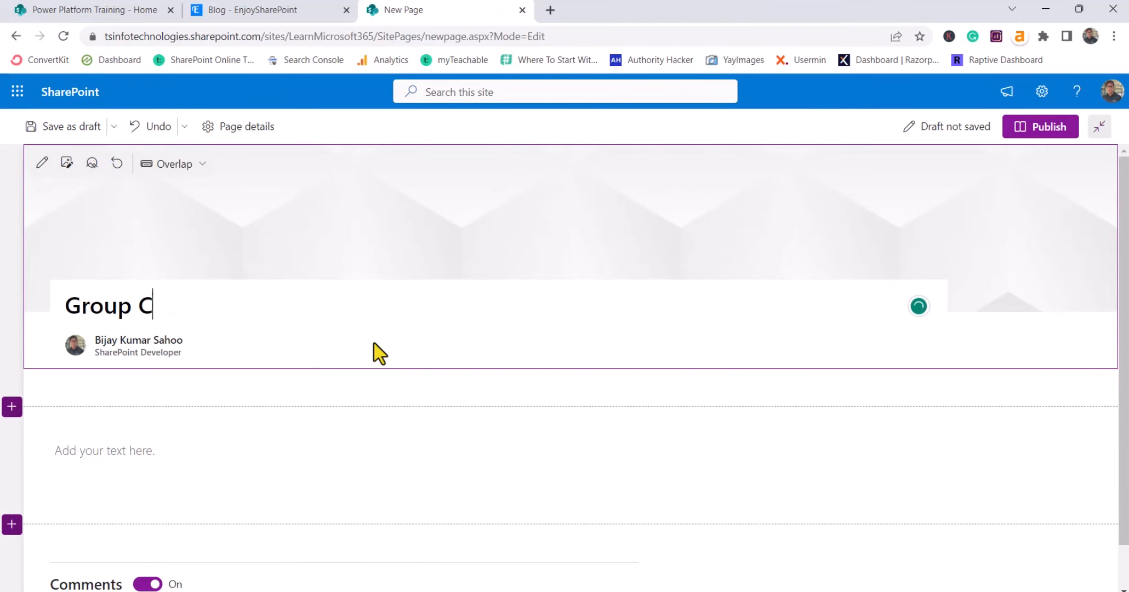
{"action": "type", "text": "alendar "}
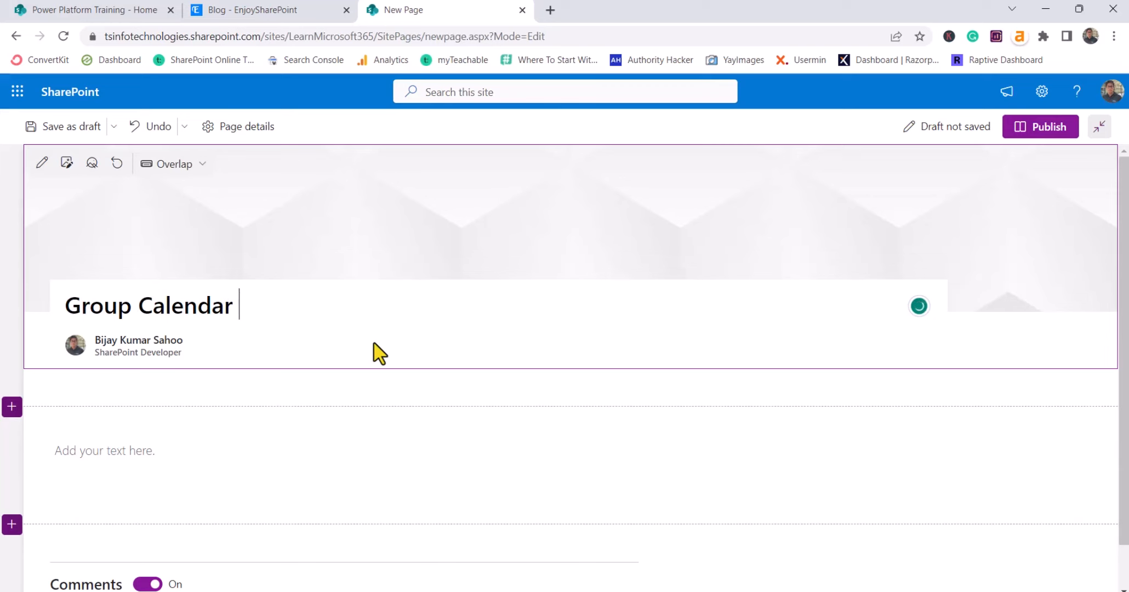
{"action": "type", "text": "WP"}
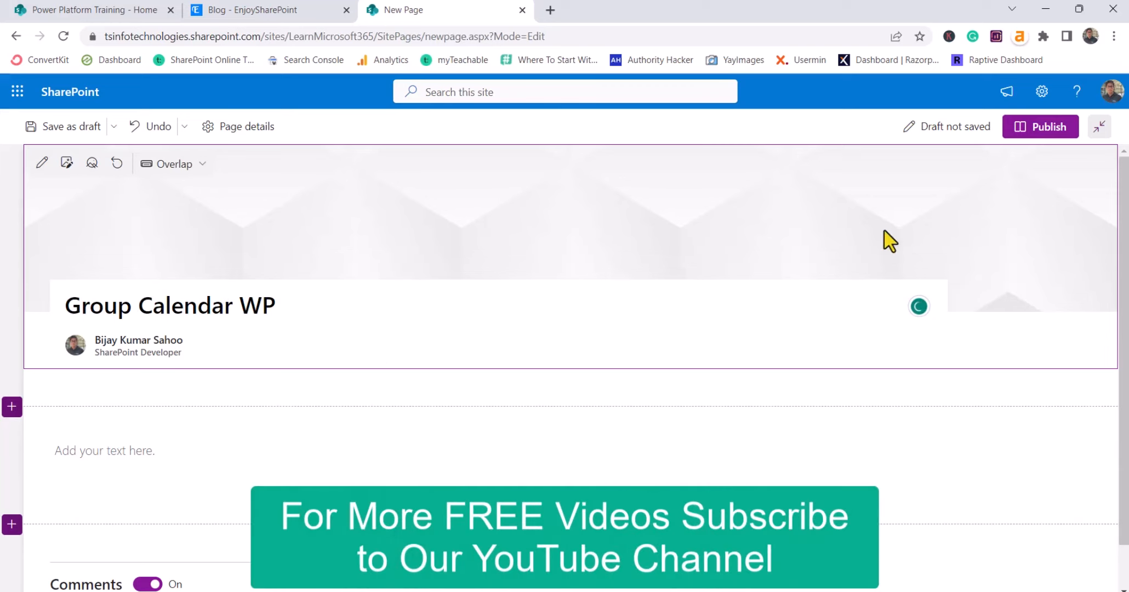
{"action": "left_click", "coordinate": [1014, 132]}
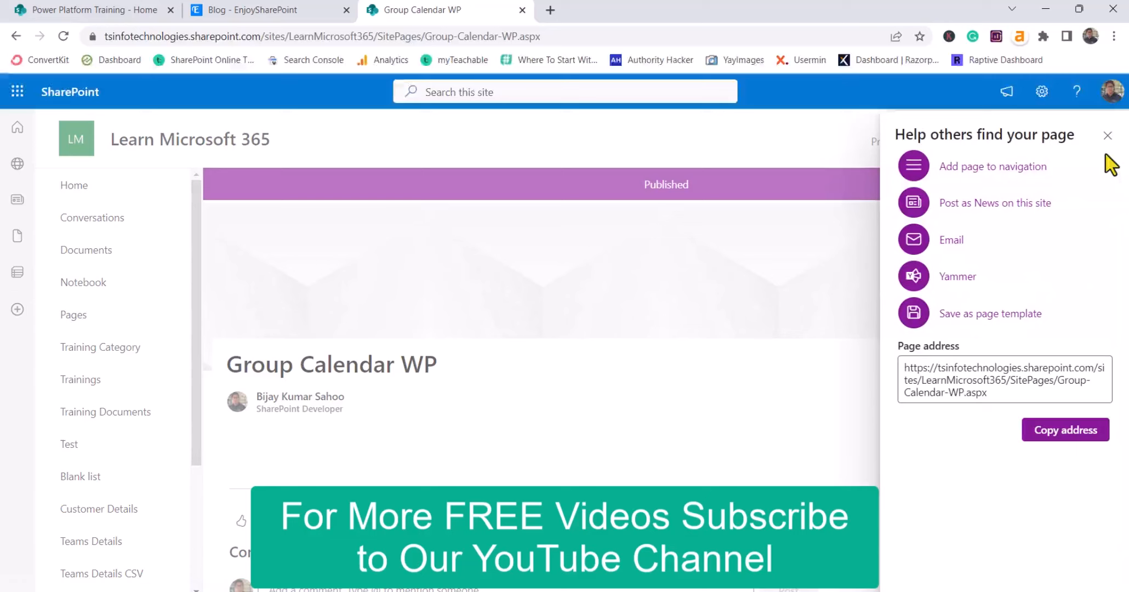
{"action": "left_click", "coordinate": [1104, 135]}
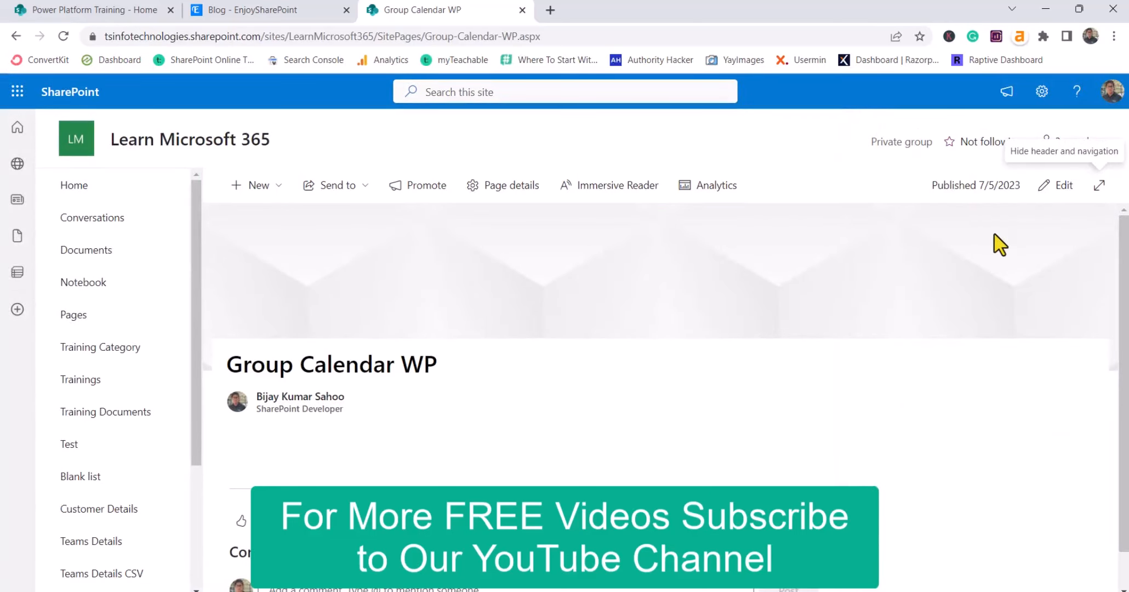
Reopen the Group Calendar WP page for editing and delete its empty text web part
{"action": "left_click", "coordinate": [1059, 186]}
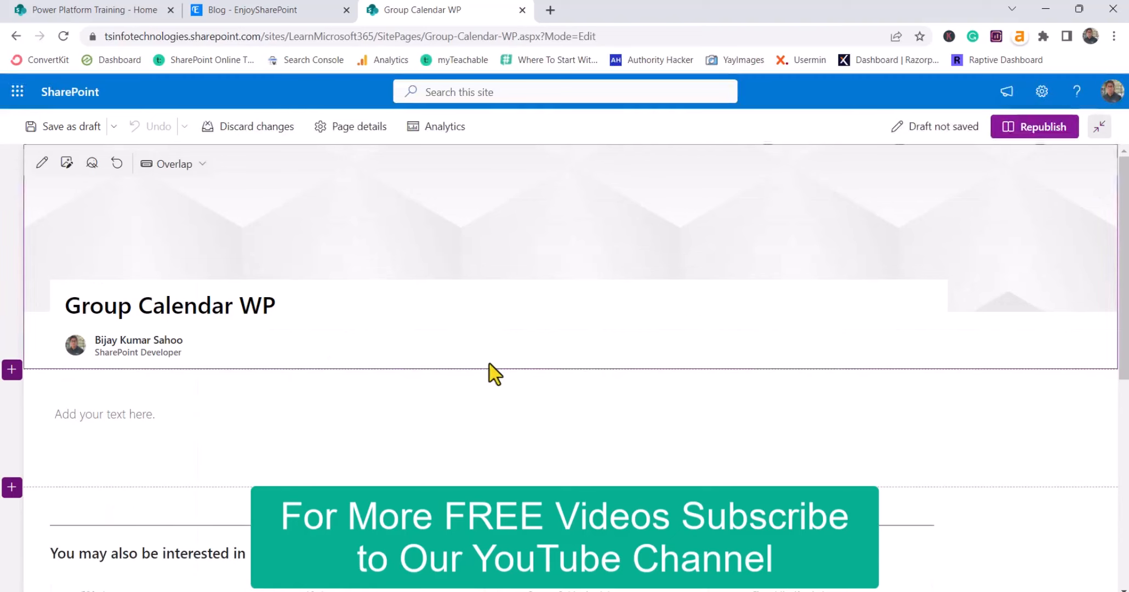
{"action": "left_click", "coordinate": [448, 396]}
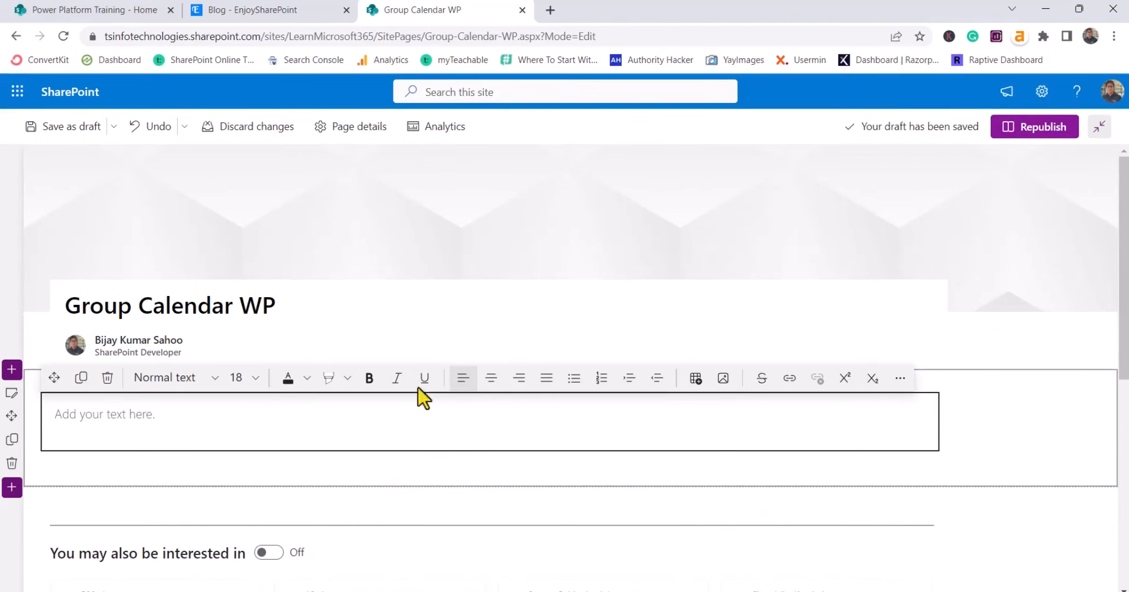
{"action": "left_click", "coordinate": [108, 377]}
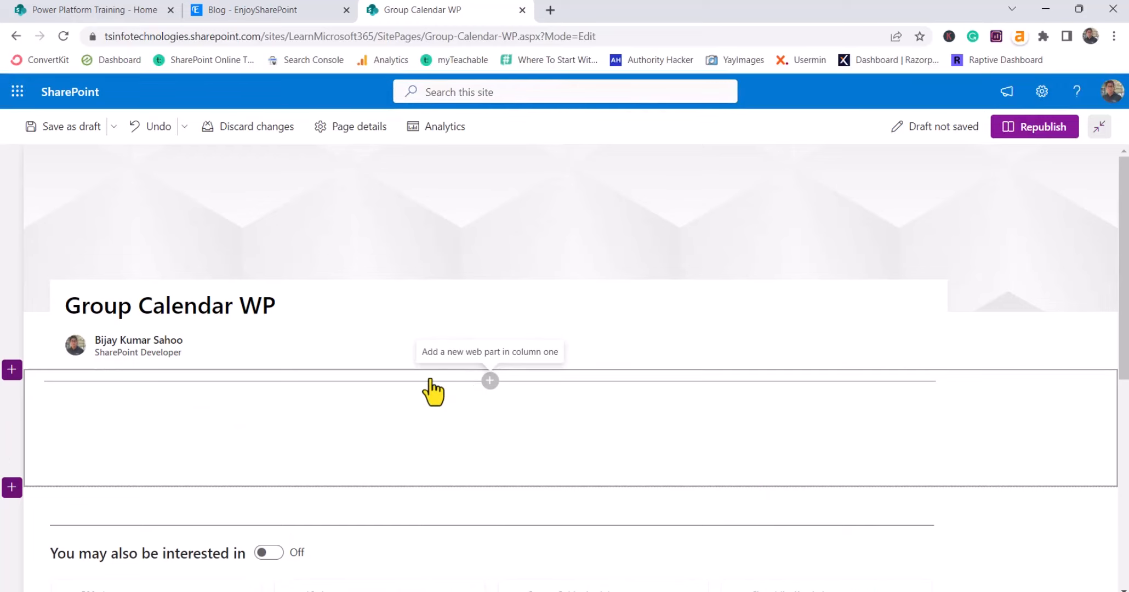
Add the Group calendar web part to the page's empty section
{"action": "left_click", "coordinate": [489, 380]}
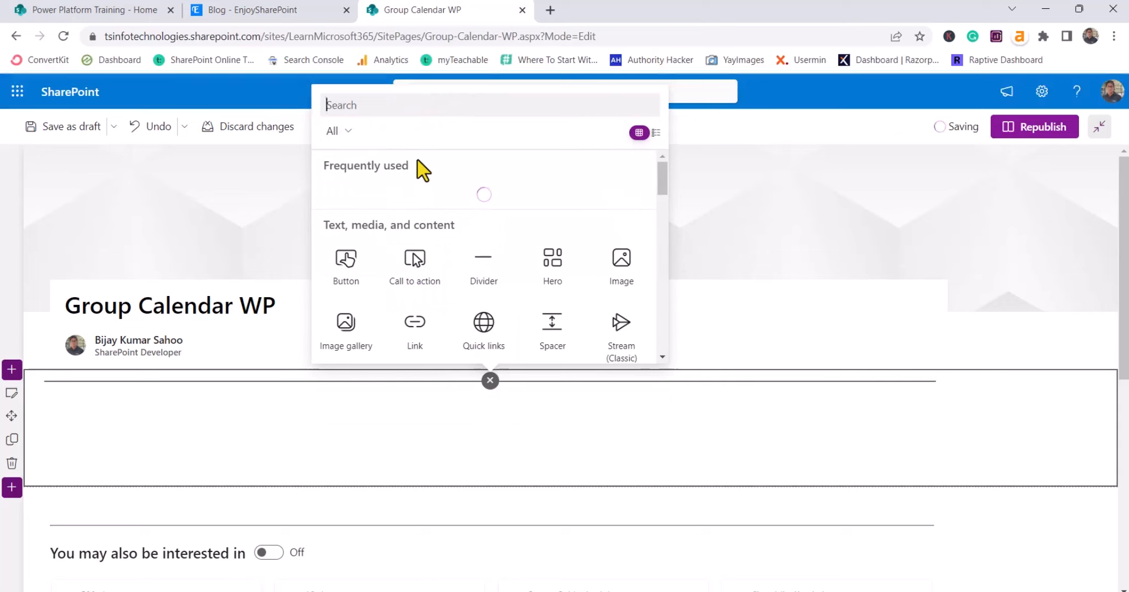
{"action": "type", "text": "gr"}
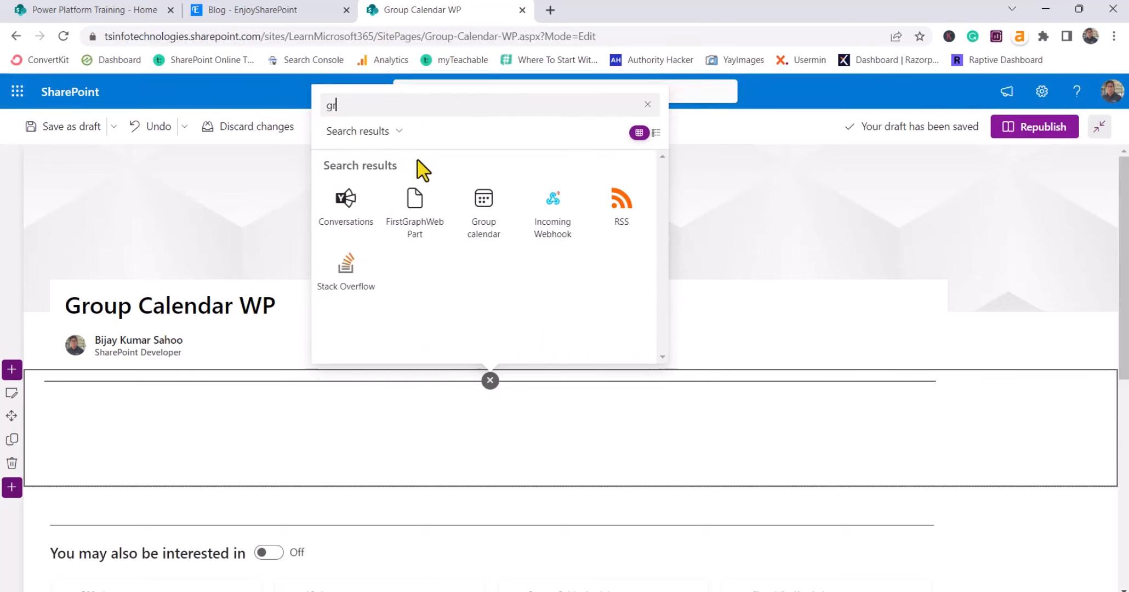
{"action": "left_click", "coordinate": [493, 229]}
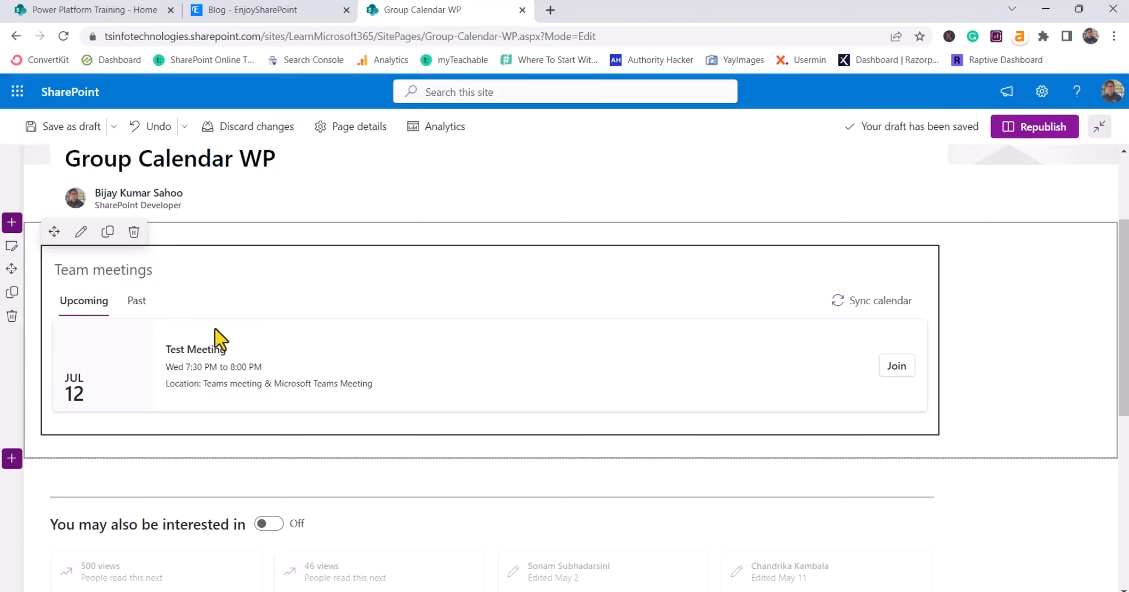
Examine the upcoming and past meetings in the Group calendar web part
{"action": "left_click", "coordinate": [138, 305]}
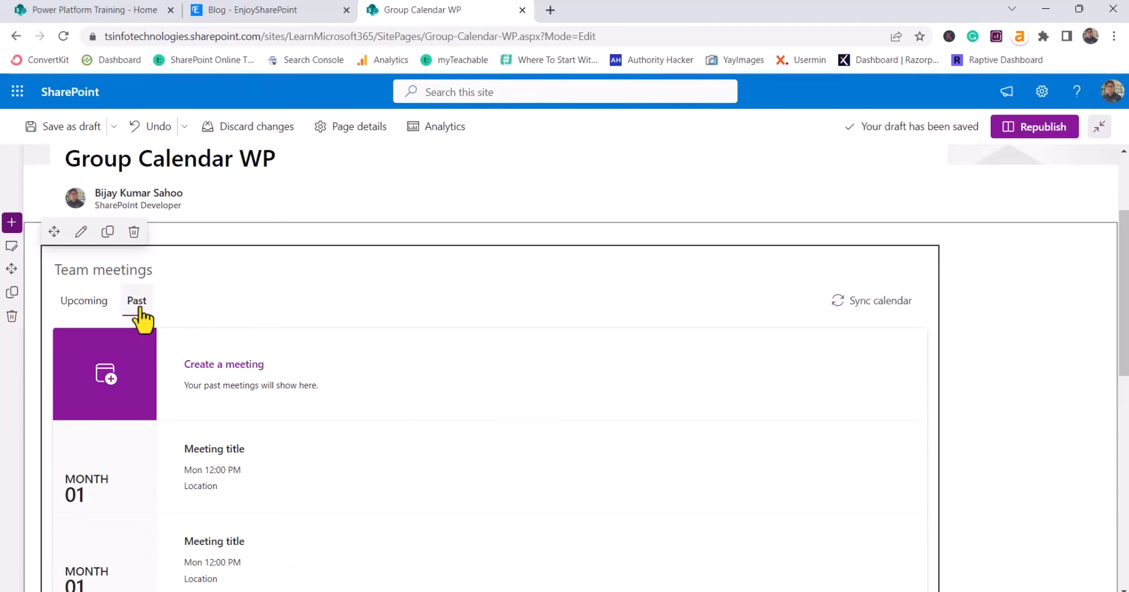
{"action": "left_click", "coordinate": [90, 305]}
{"action": "left_click", "coordinate": [137, 304]}
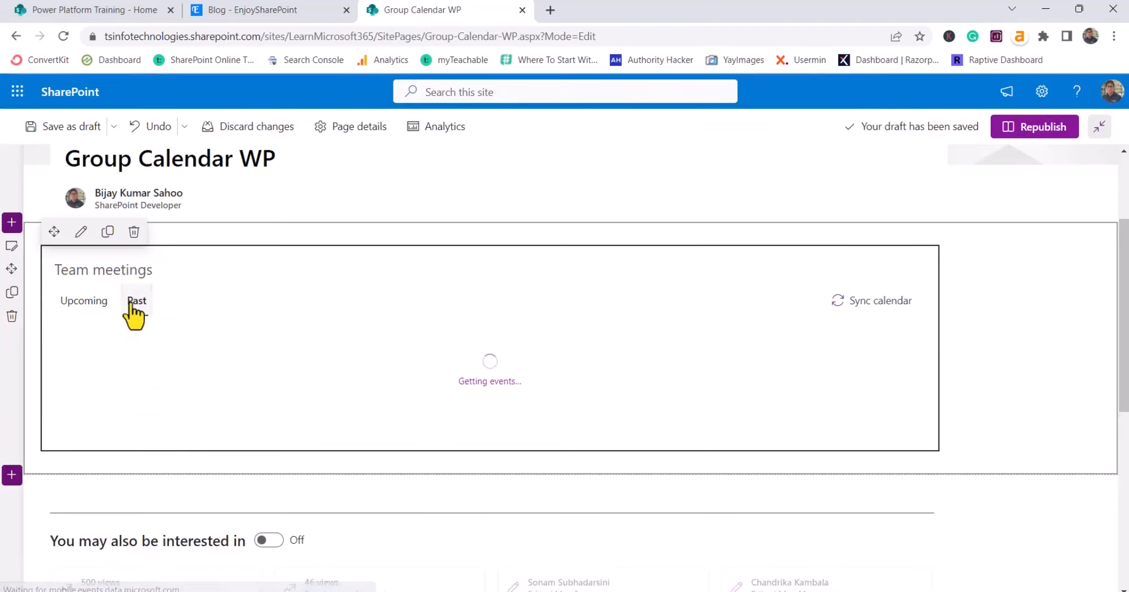
{"action": "left_click", "coordinate": [83, 308]}
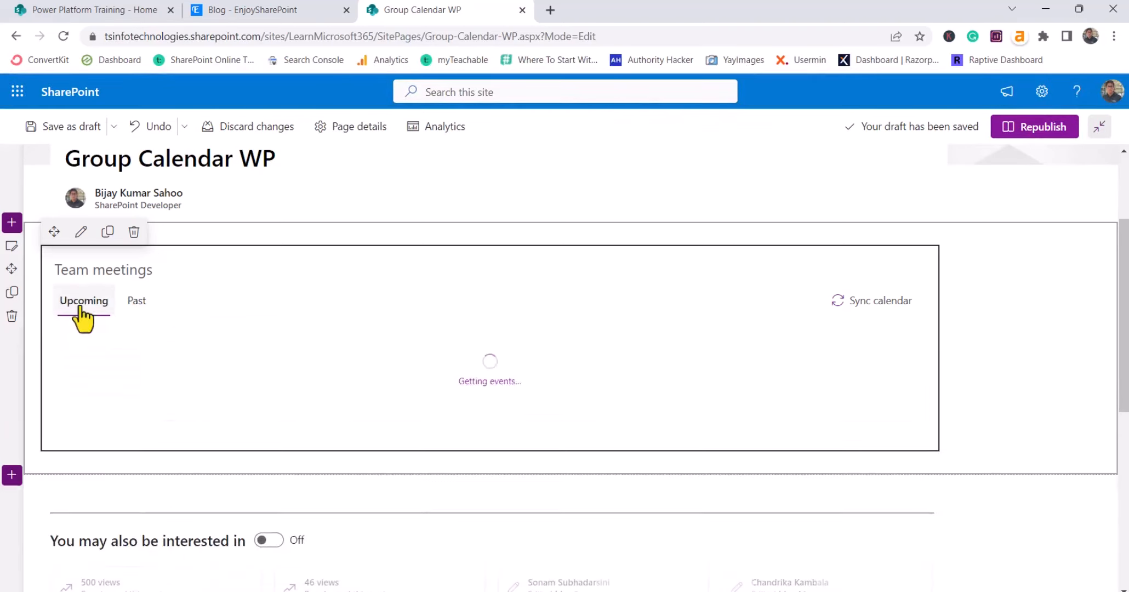
{"action": "left_click", "coordinate": [136, 304]}
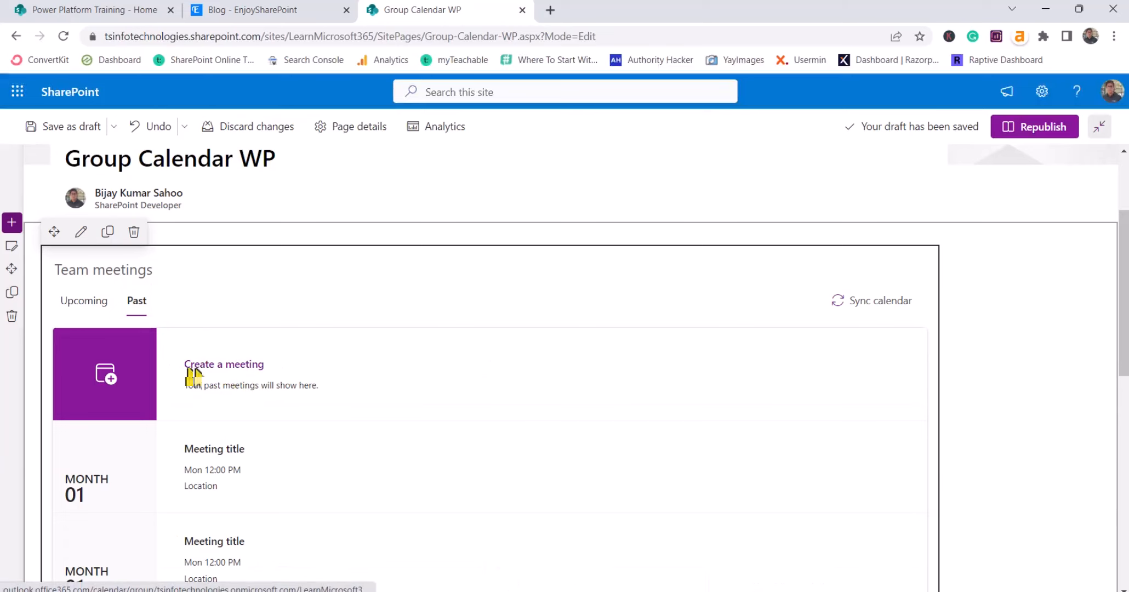
{"action": "scroll", "coordinate": [252, 463], "scroll_direction": "down", "scroll_amount": 3}
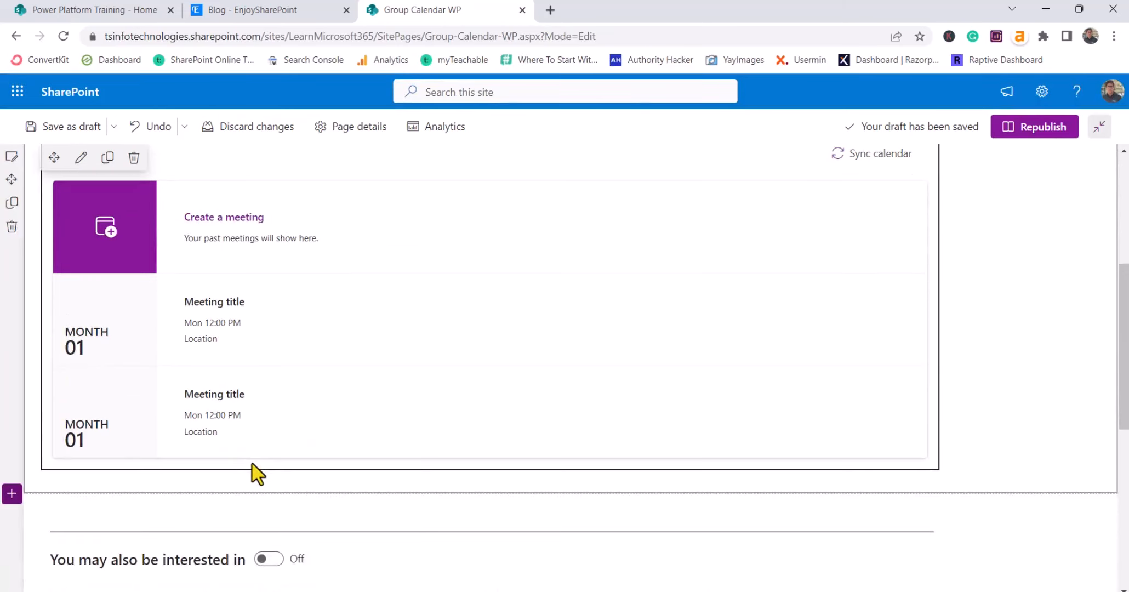
{"action": "scroll", "coordinate": [252, 463], "scroll_direction": "up", "scroll_amount": 2}
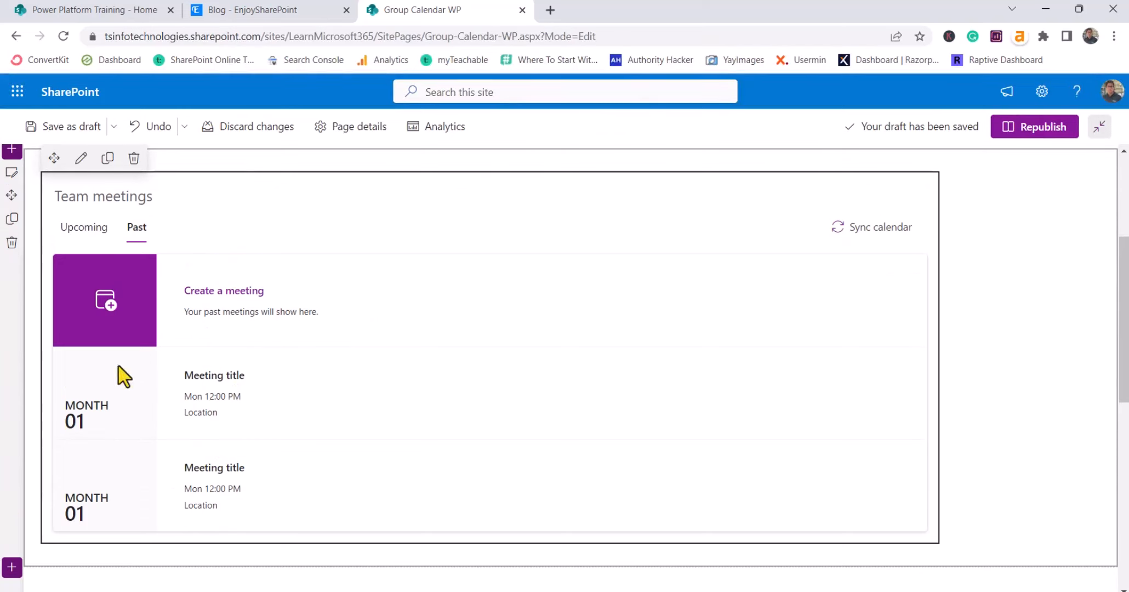
{"action": "scroll", "coordinate": [282, 444], "scroll_direction": "up", "scroll_amount": 3}
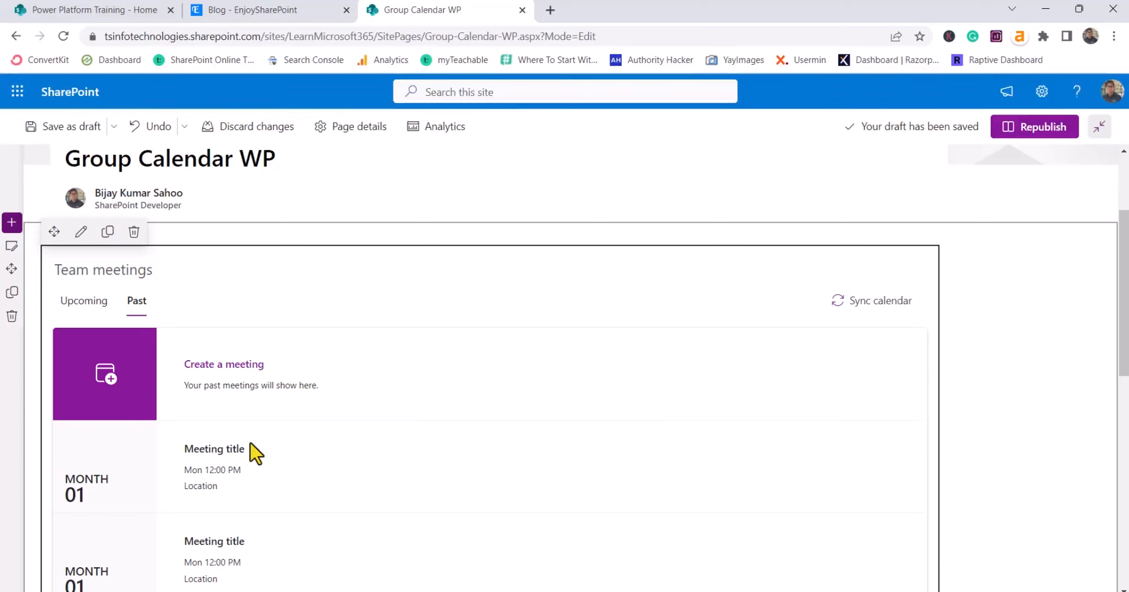
Configure the Group calendar web part to use the Learn Microsoft 365 group and show 4 events per page
{"action": "left_click", "coordinate": [81, 232]}
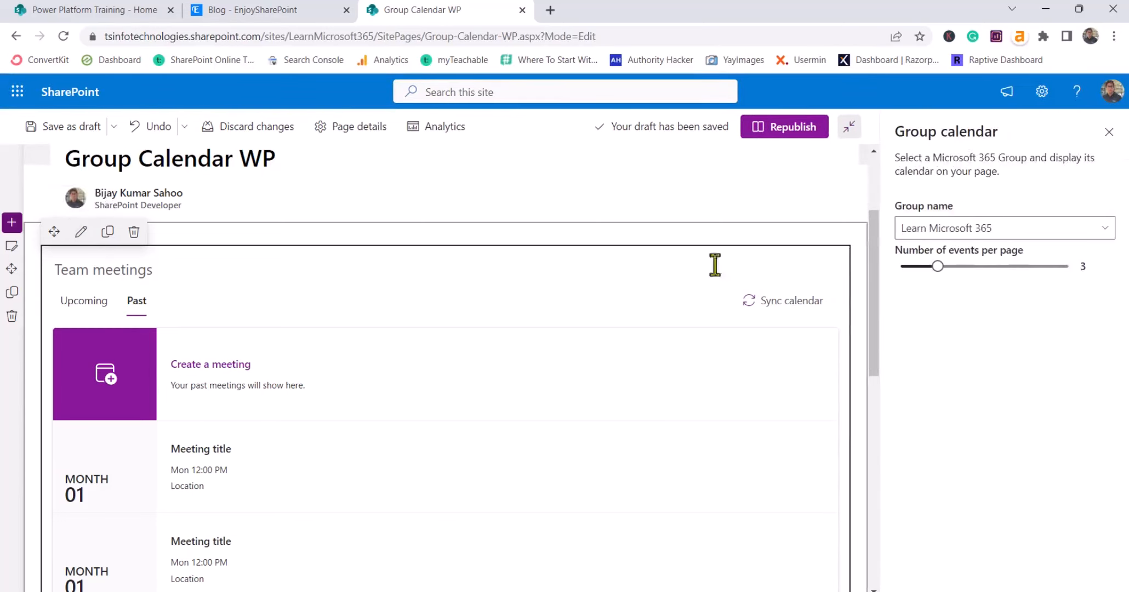
{"action": "left_click", "coordinate": [959, 230]}
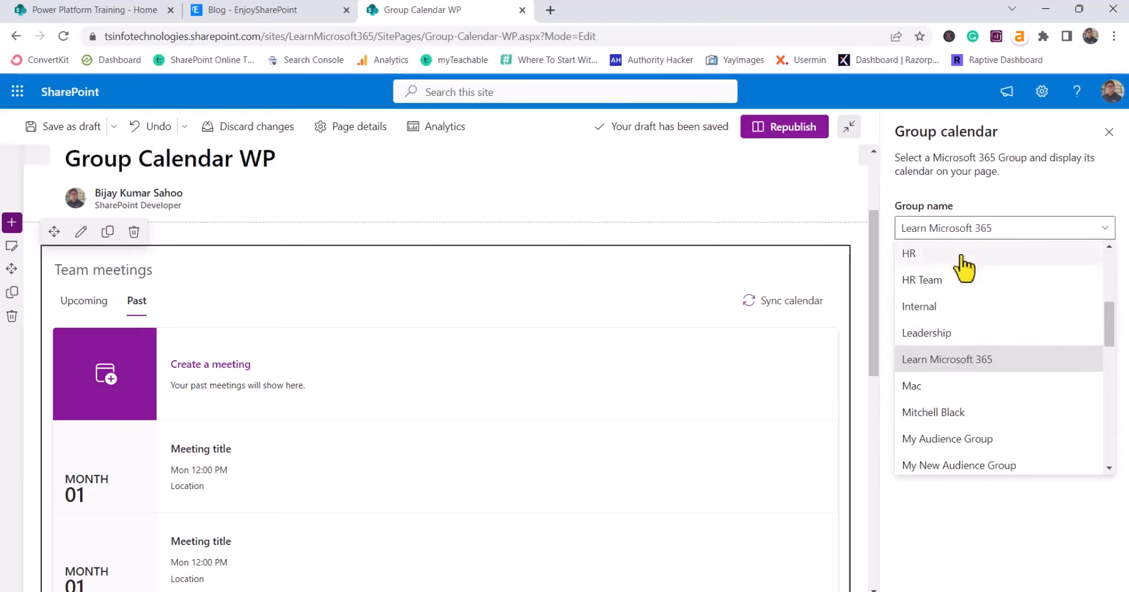
{"action": "left_click", "coordinate": [956, 359]}
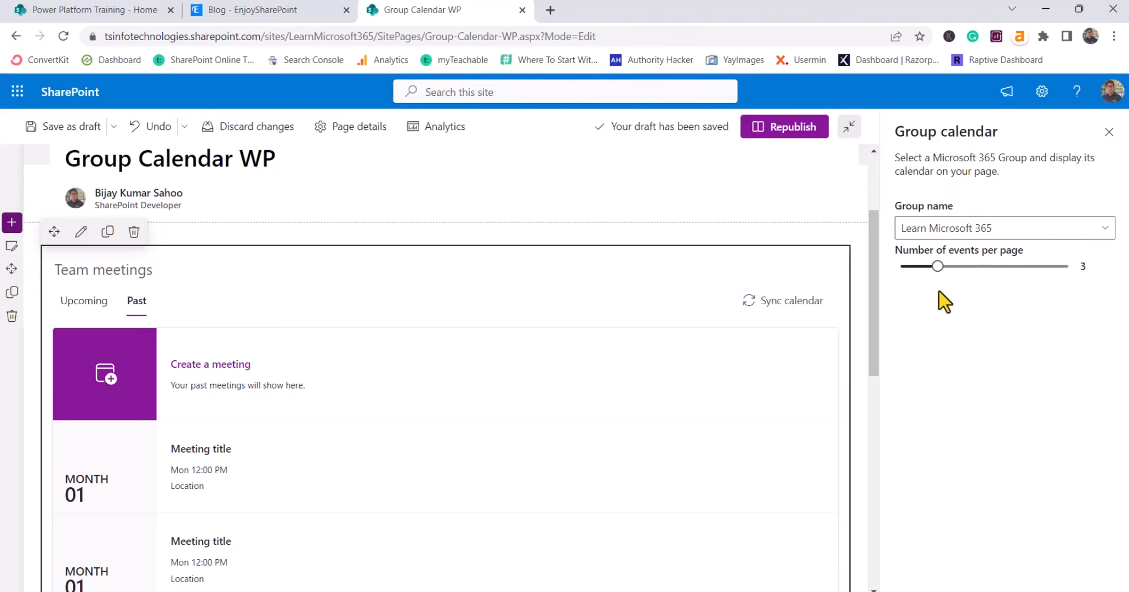
{"action": "left_click", "coordinate": [1011, 267]}
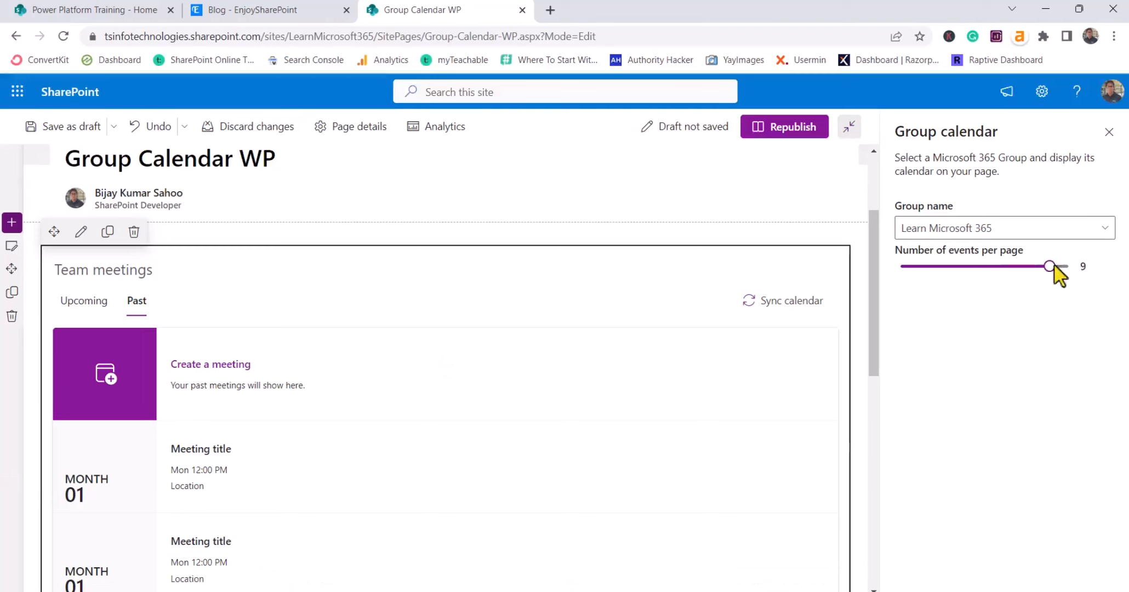
{"action": "left_click_drag", "start_coordinate": [1071, 269], "coordinate": [964, 273]}
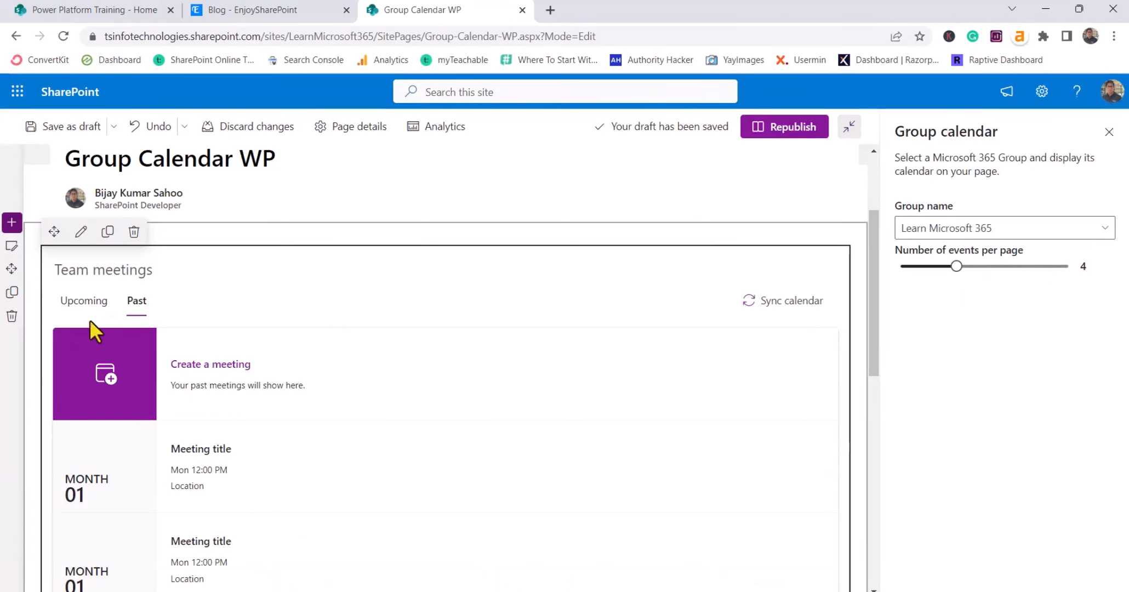
Check the upcoming and past meetings again, and follow the past view's Create a meeting link to the group's Outlook calendar
{"action": "left_click", "coordinate": [85, 302]}
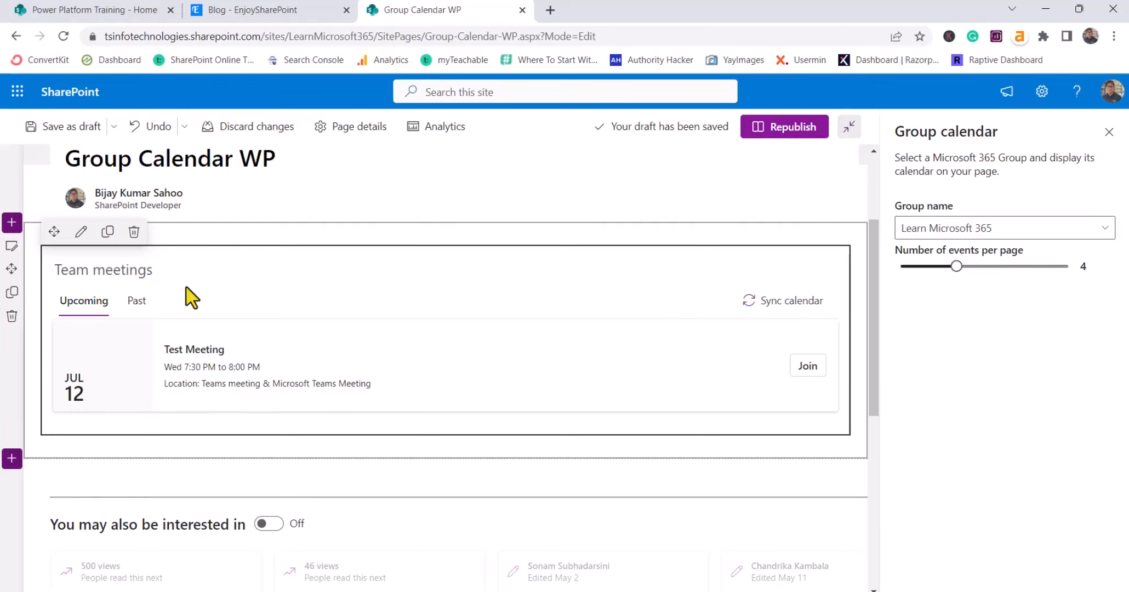
{"action": "left_click", "coordinate": [137, 302]}
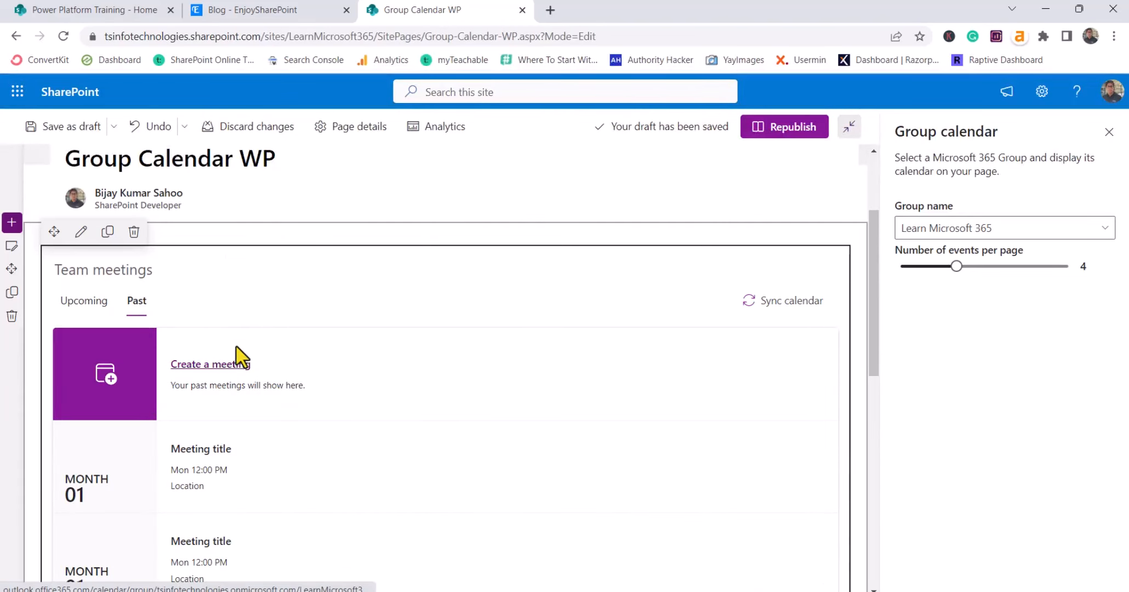
{"action": "left_click", "coordinate": [232, 377]}
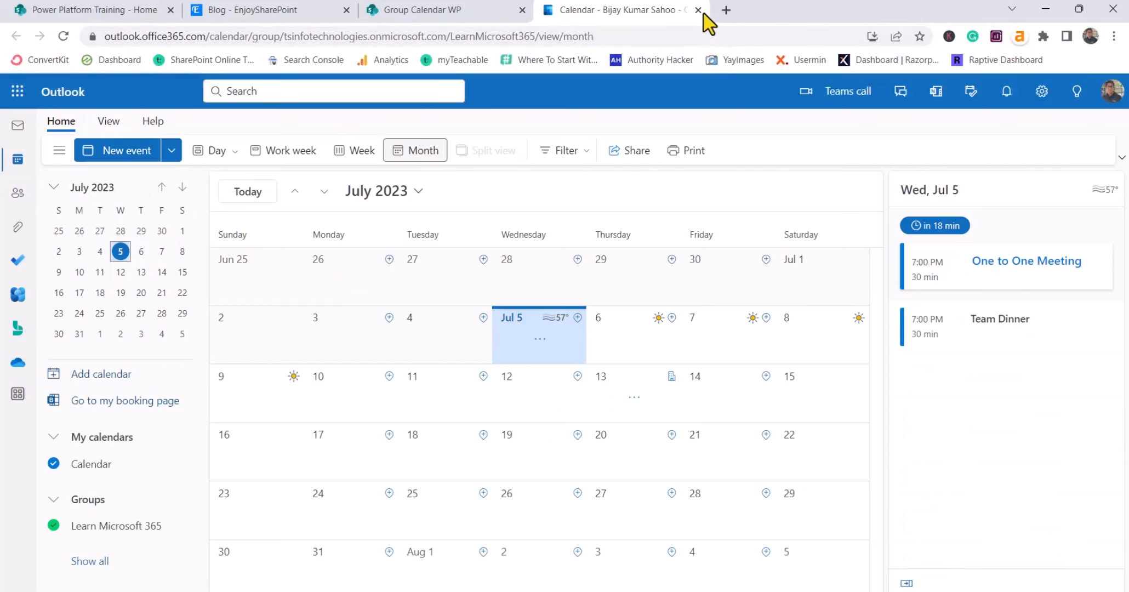
Return to the Group Calendar WP page, open Outlook from there in a new tab and switch to its calendar
{"action": "left_click", "coordinate": [454, 12]}
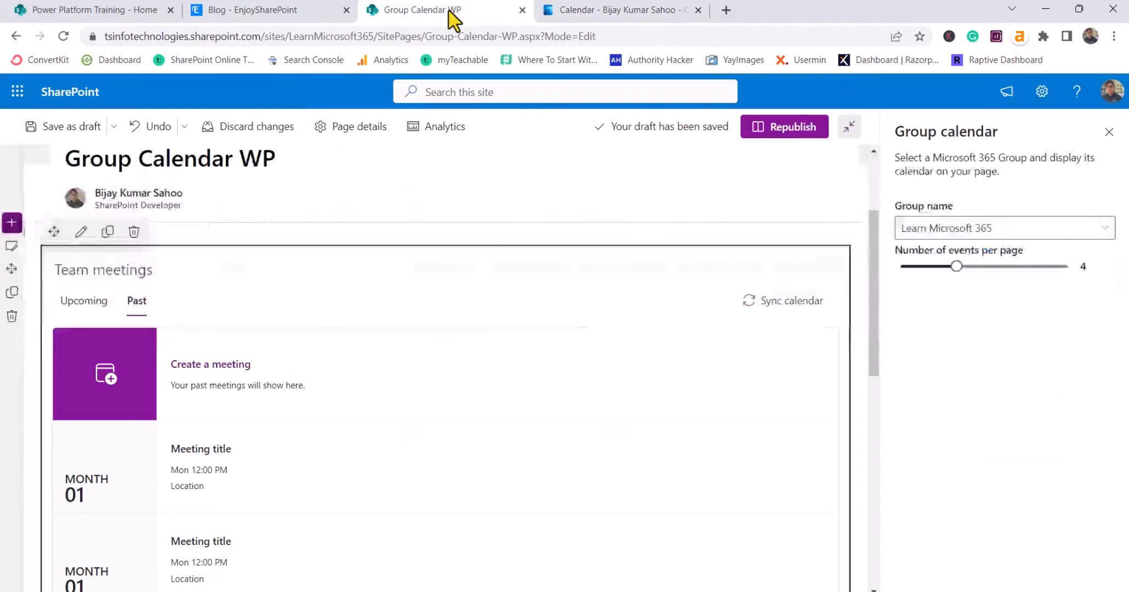
{"action": "left_click", "coordinate": [17, 91]}
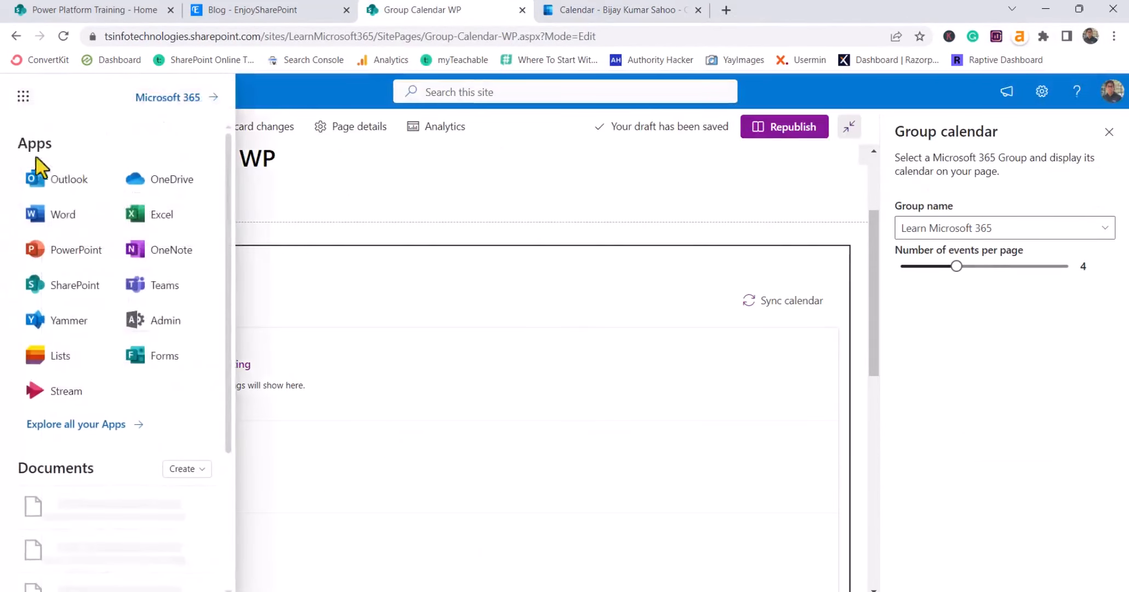
{"action": "right_click", "coordinate": [54, 186]}
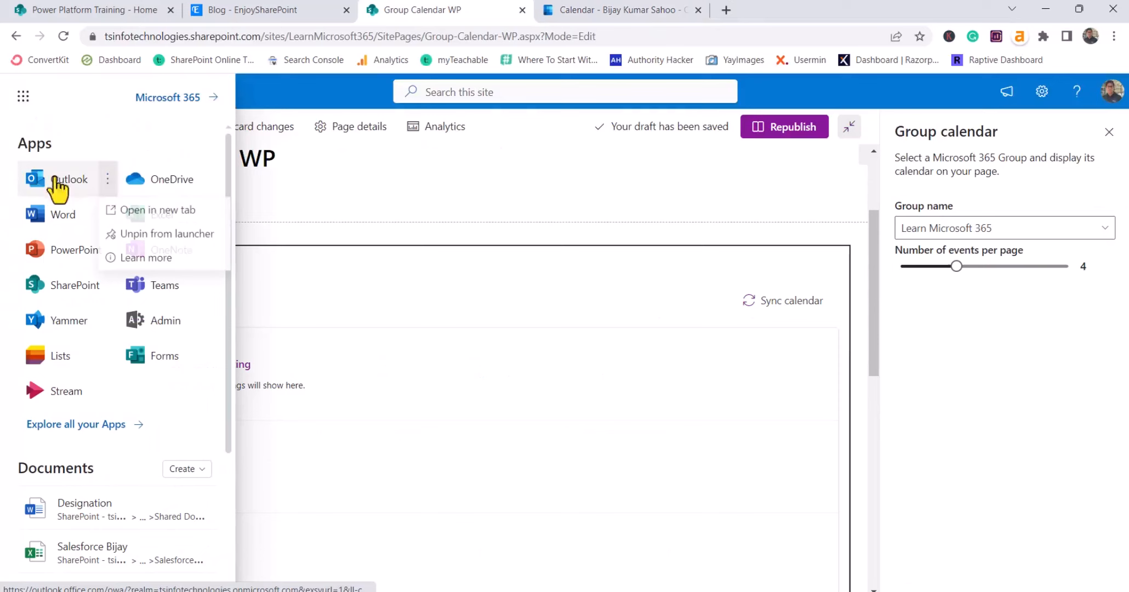
{"action": "left_click", "coordinate": [142, 210]}
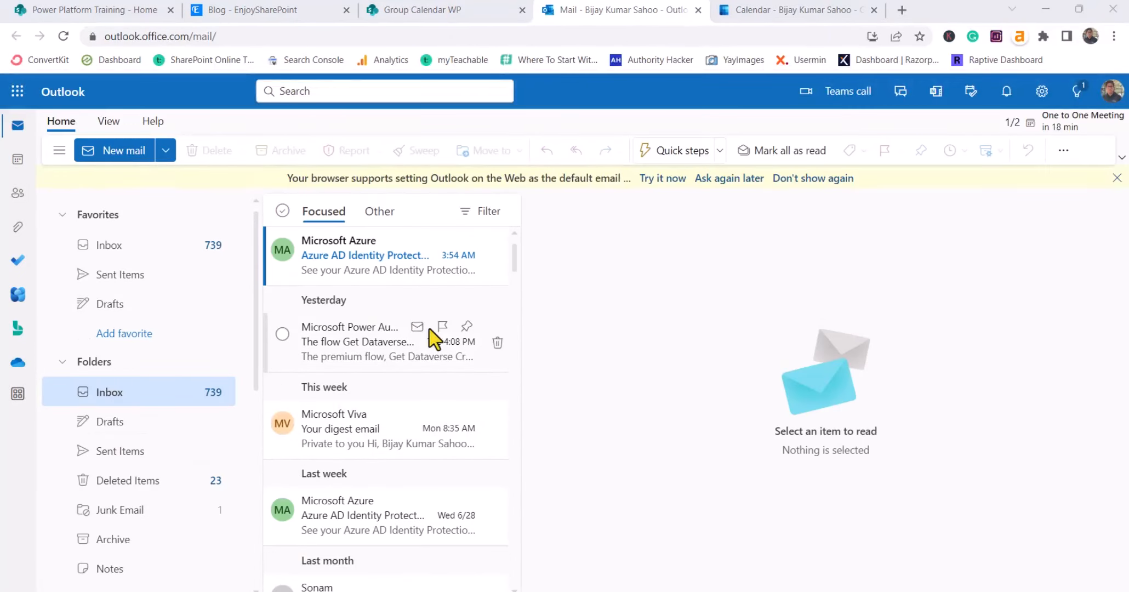
{"action": "left_click", "coordinate": [15, 160]}
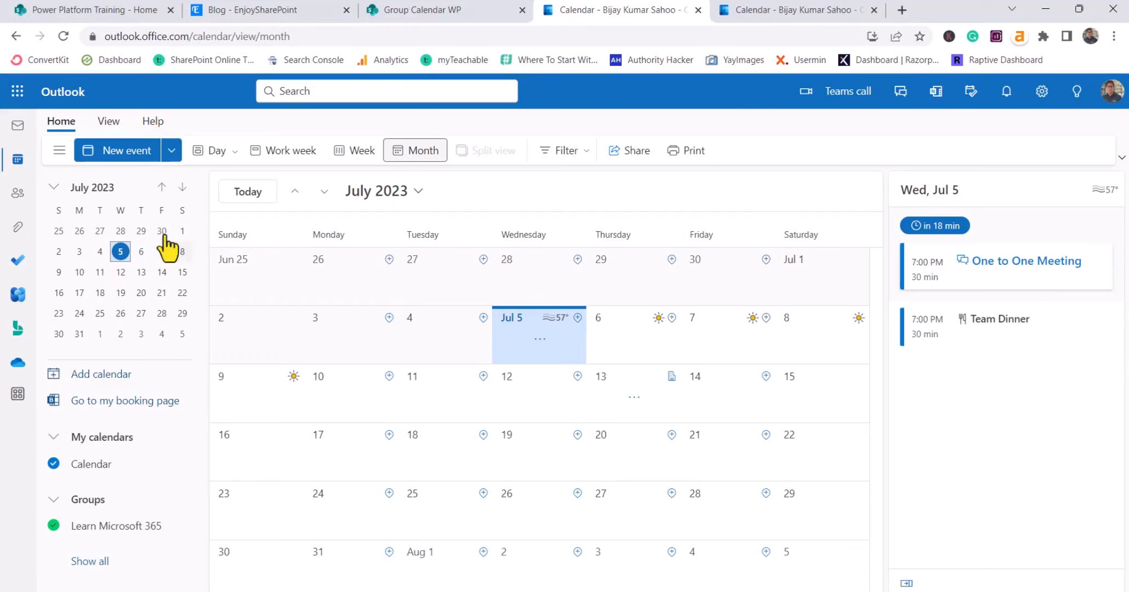
Create a new calendar event titled "Meeting with HR" and invite the Learn Microsoft 365 group to it
{"action": "left_click", "coordinate": [120, 156]}
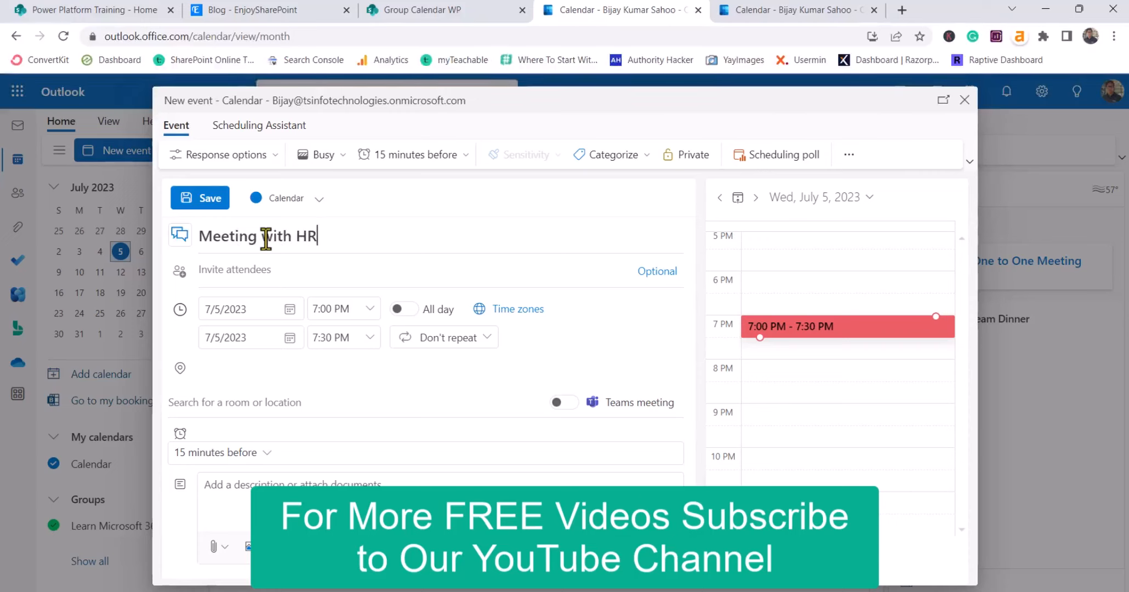
{"action": "left_click", "coordinate": [231, 266]}
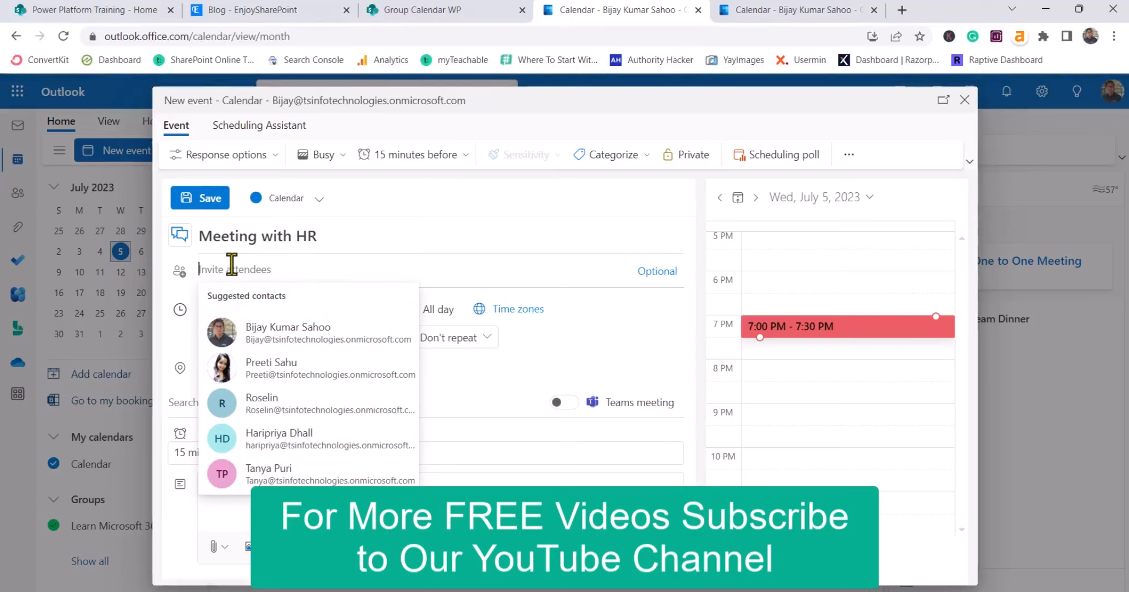
{"action": "type", "text": "lea"}
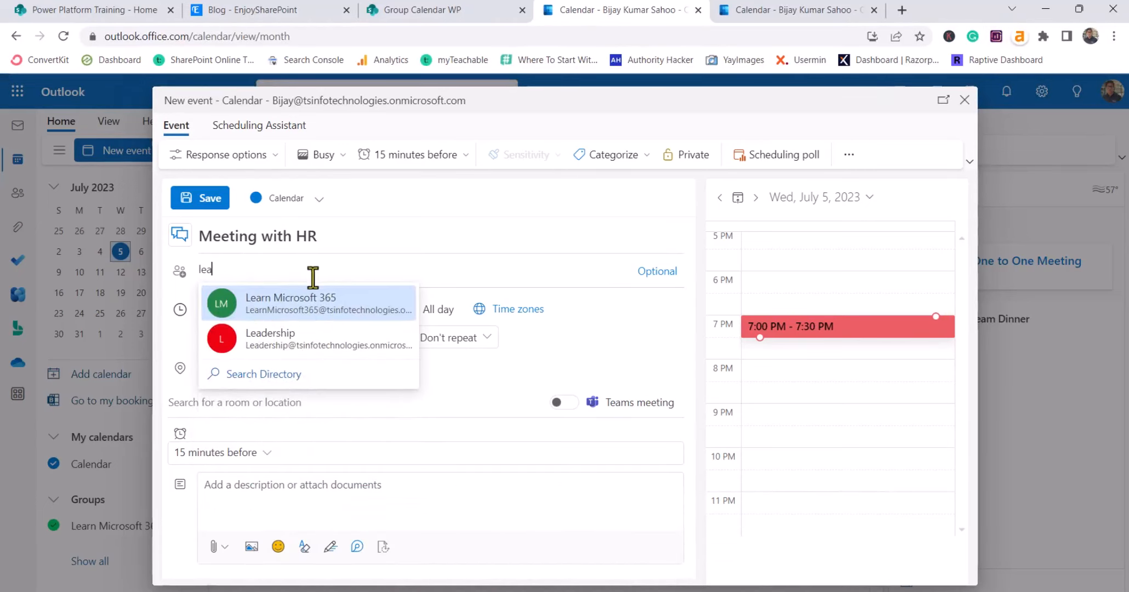
{"action": "left_click", "coordinate": [319, 301]}
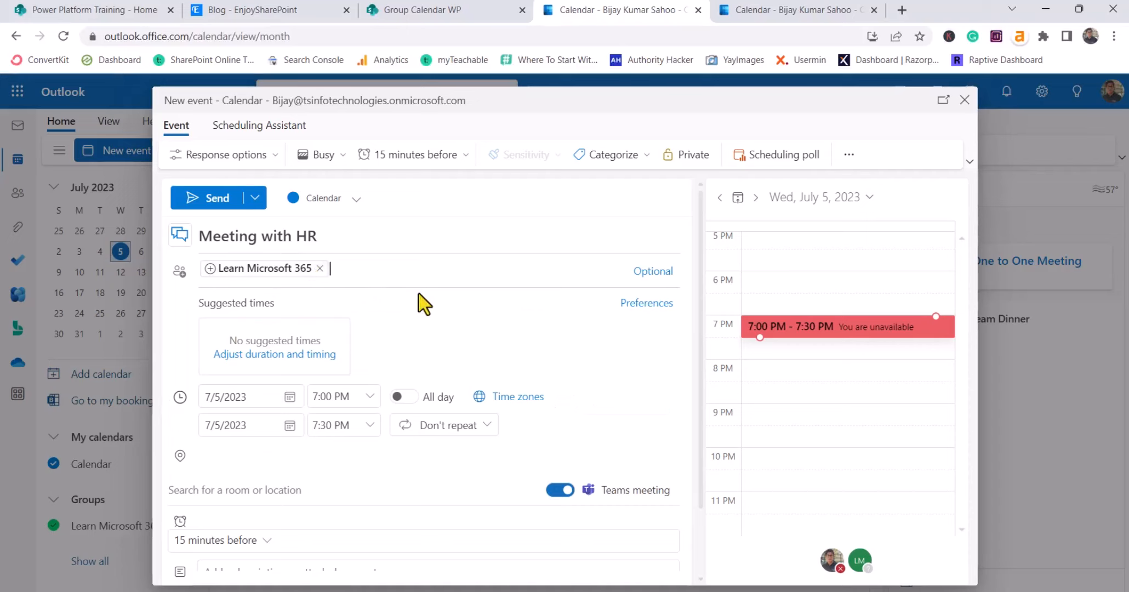
Set the meeting's start time to 9:00 PM, send the invitation and dismiss the bookable time tip
{"action": "left_click", "coordinate": [371, 397]}
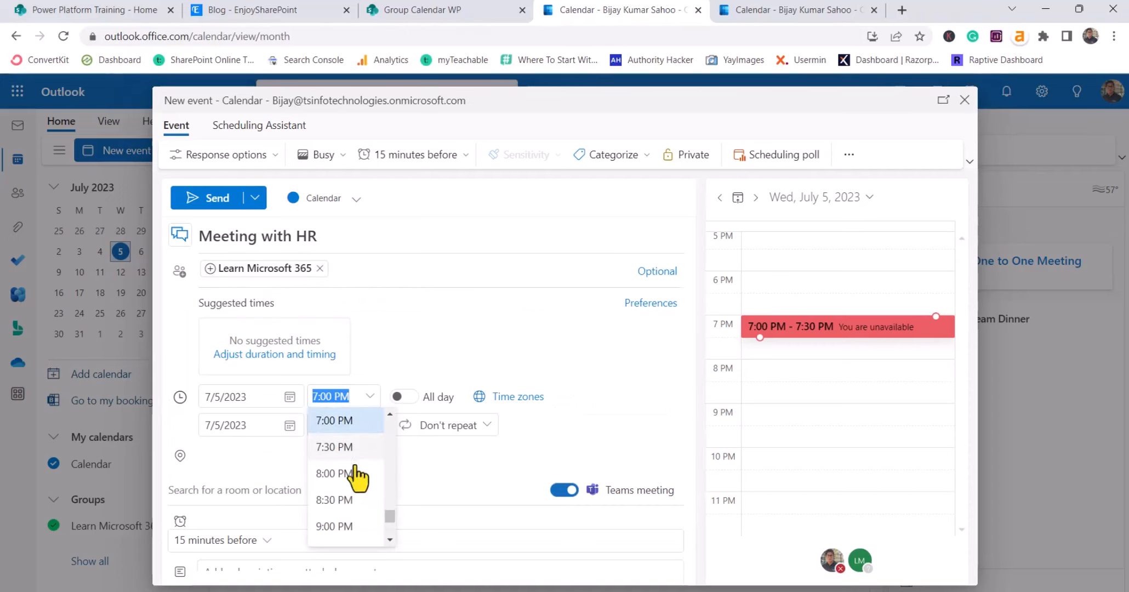
{"action": "left_click", "coordinate": [347, 527]}
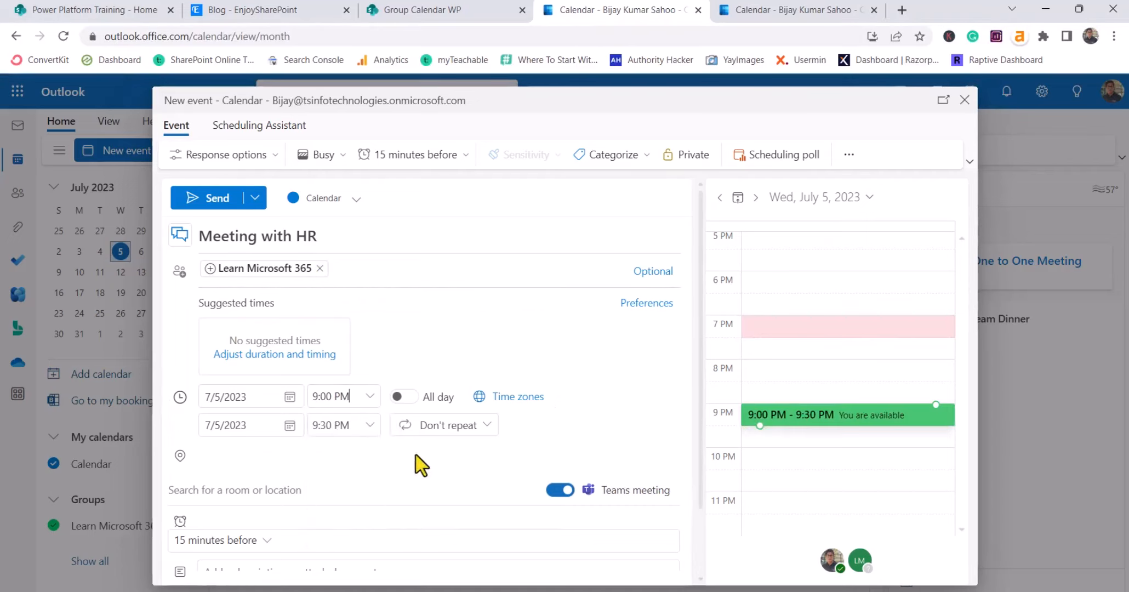
{"action": "scroll", "coordinate": [421, 465], "scroll_direction": "down", "scroll_amount": 3}
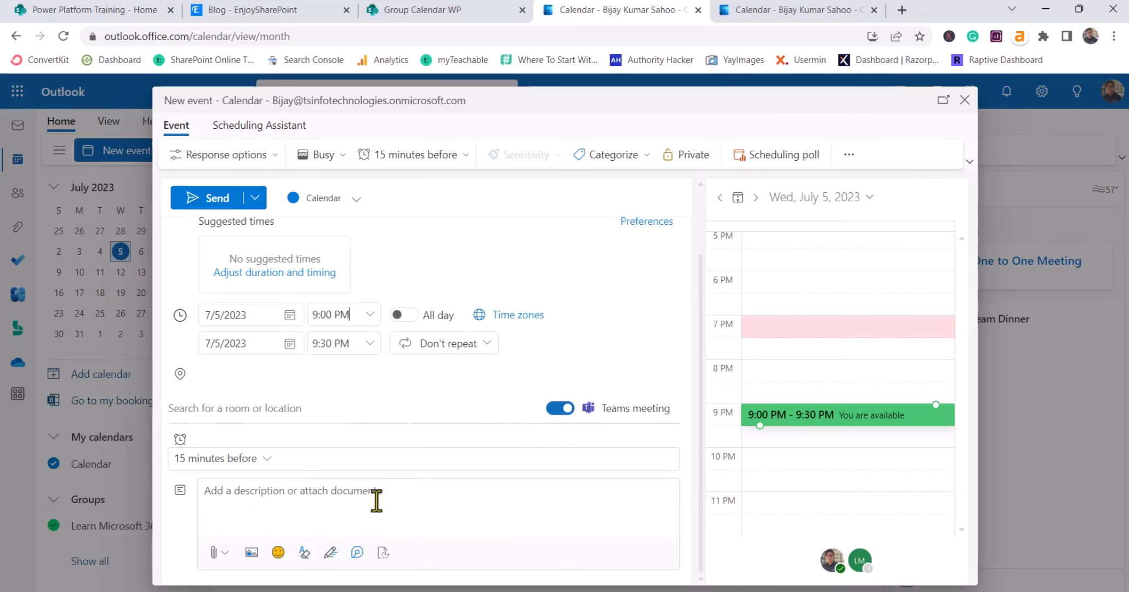
{"action": "left_click", "coordinate": [218, 200]}
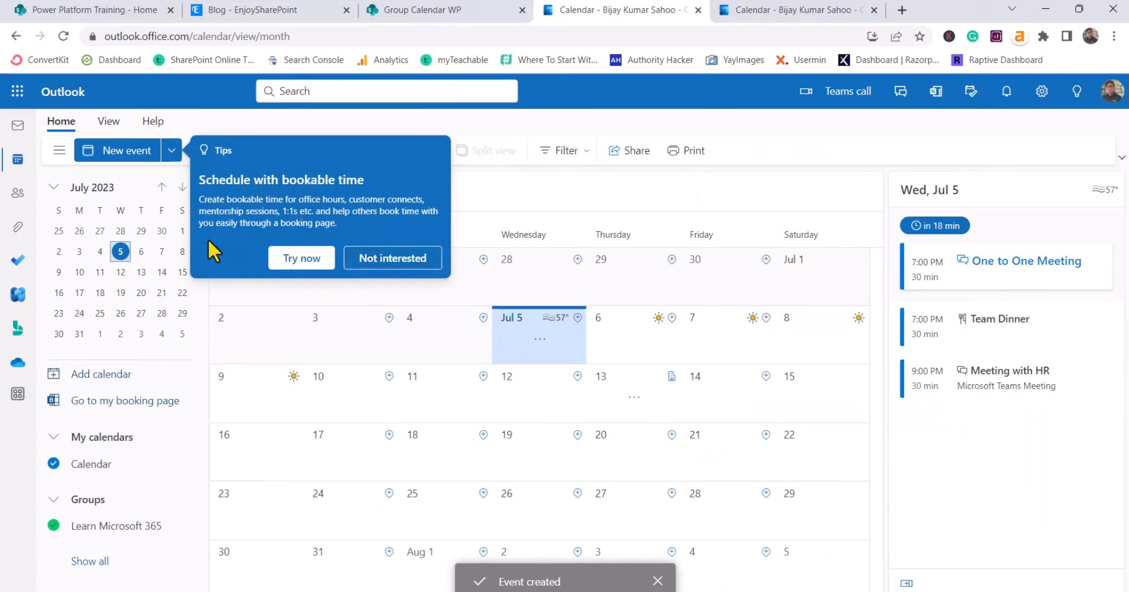
{"action": "left_click", "coordinate": [432, 262]}
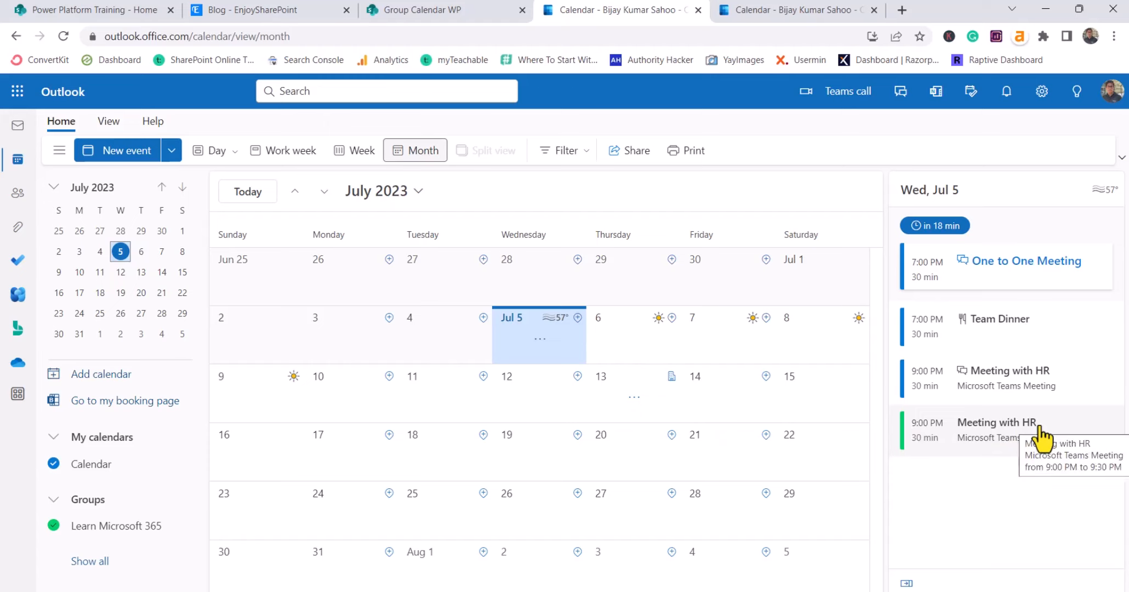
Republish the Group Calendar WP page and review the details of the upcoming Meeting with HR
{"action": "left_click", "coordinate": [464, 16]}
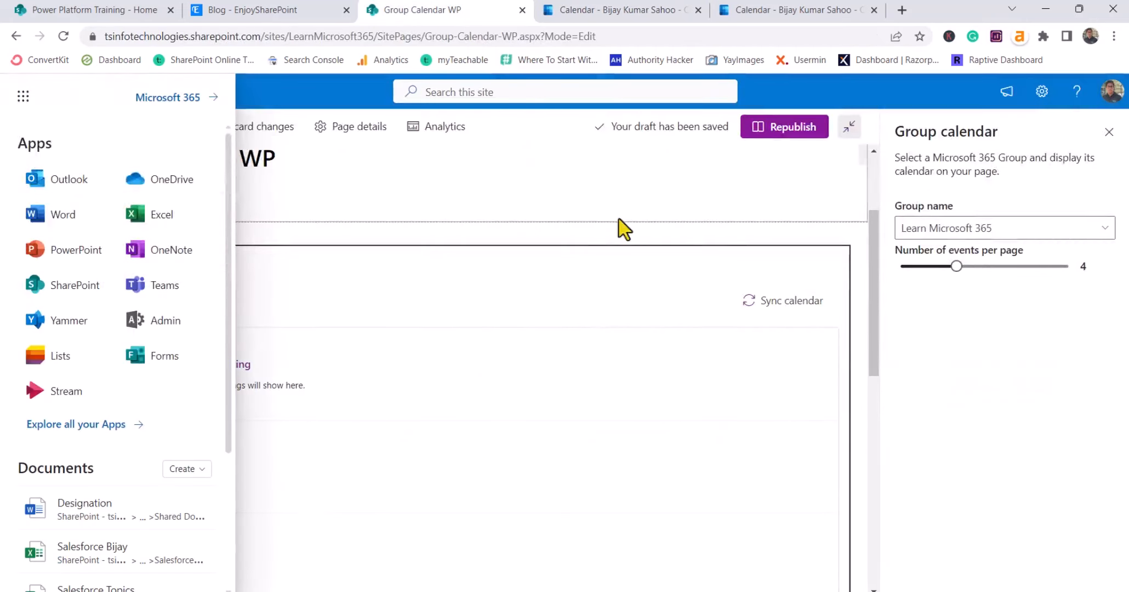
{"action": "left_click", "coordinate": [784, 130]}
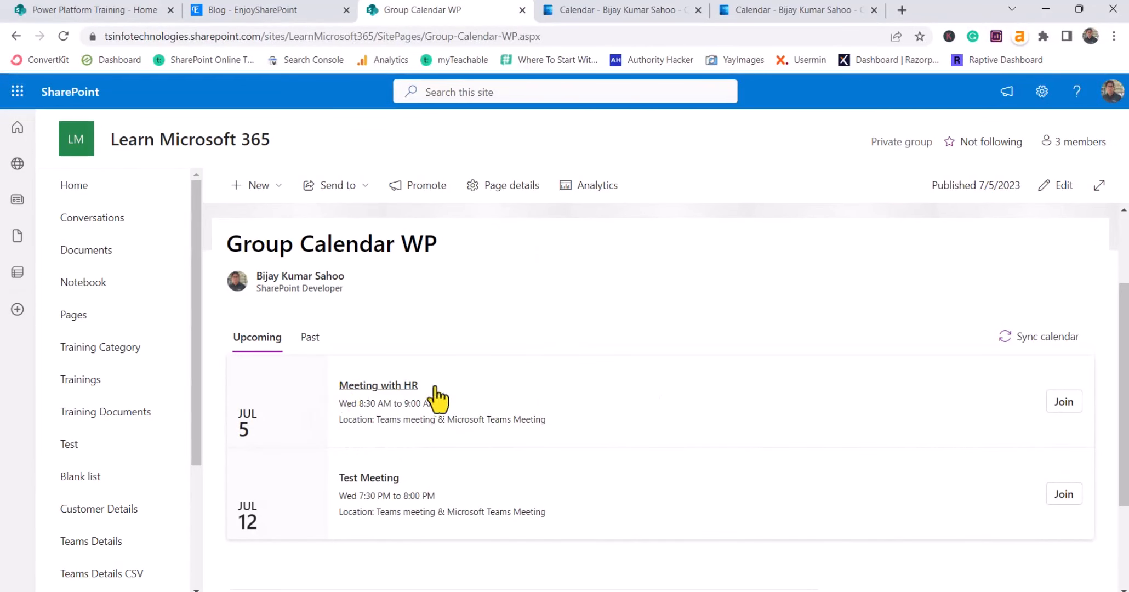
{"action": "left_click", "coordinate": [398, 386]}
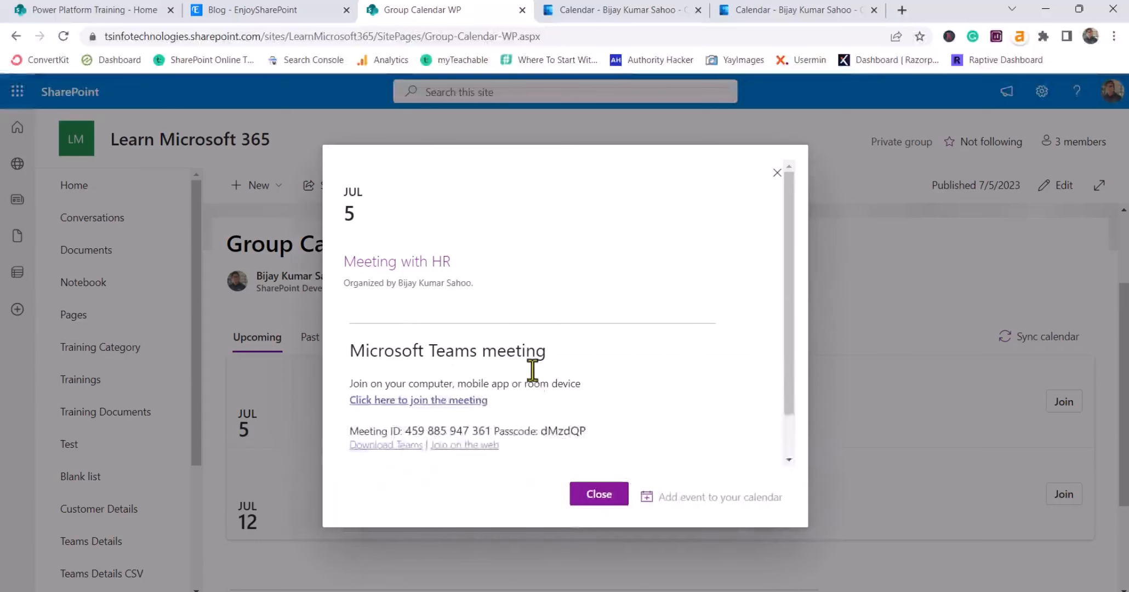
{"action": "scroll", "coordinate": [454, 344], "scroll_direction": "down", "scroll_amount": 1}
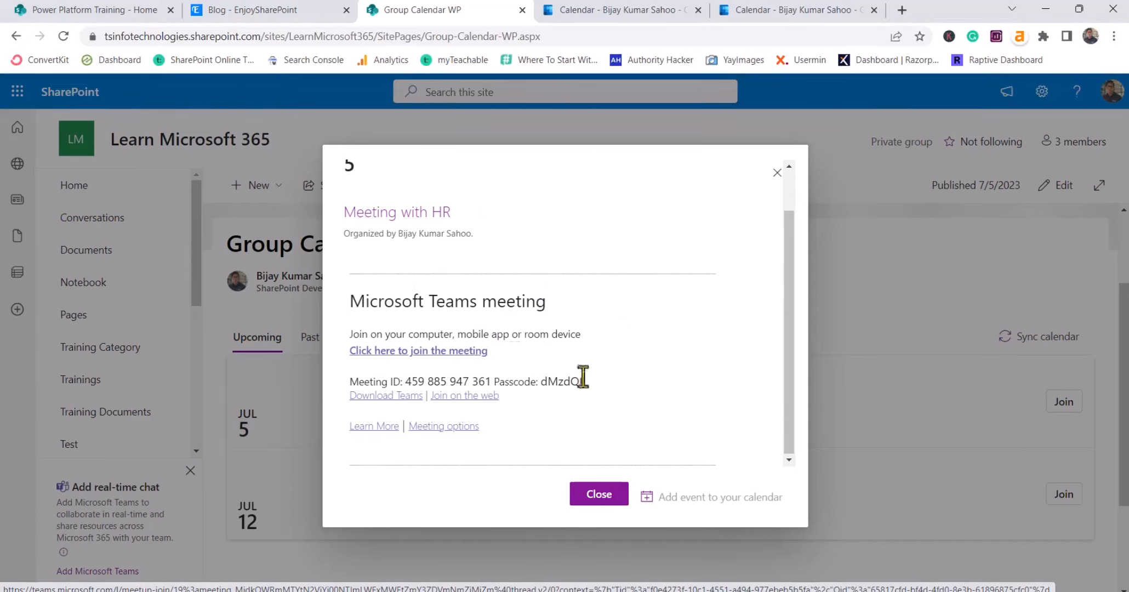
{"action": "left_click", "coordinate": [777, 173]}
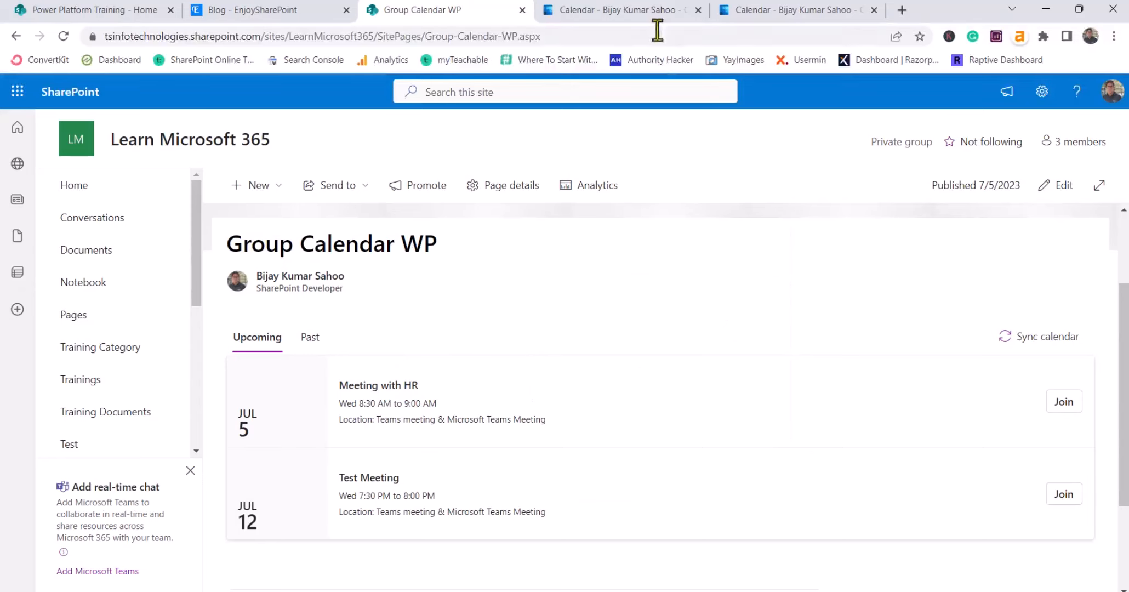
Compare the past and upcoming meetings on the Group Calendar WP page with the group's Outlook calendar
{"action": "left_click", "coordinate": [310, 336]}
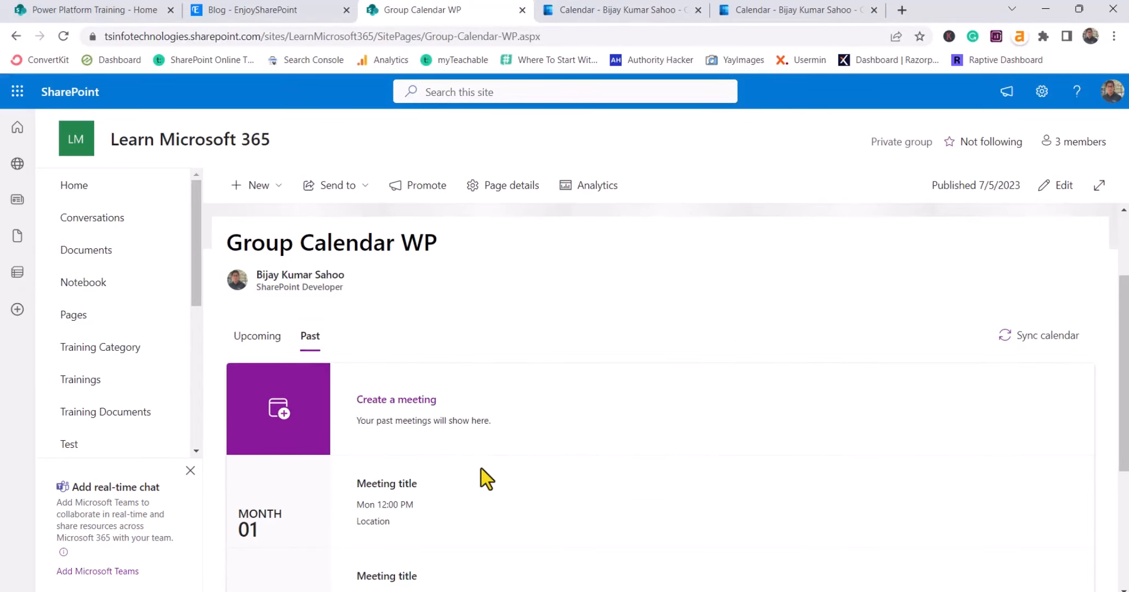
{"action": "scroll", "coordinate": [479, 473], "scroll_direction": "down", "scroll_amount": 3}
{"action": "scroll", "coordinate": [351, 372], "scroll_direction": "up", "scroll_amount": 4}
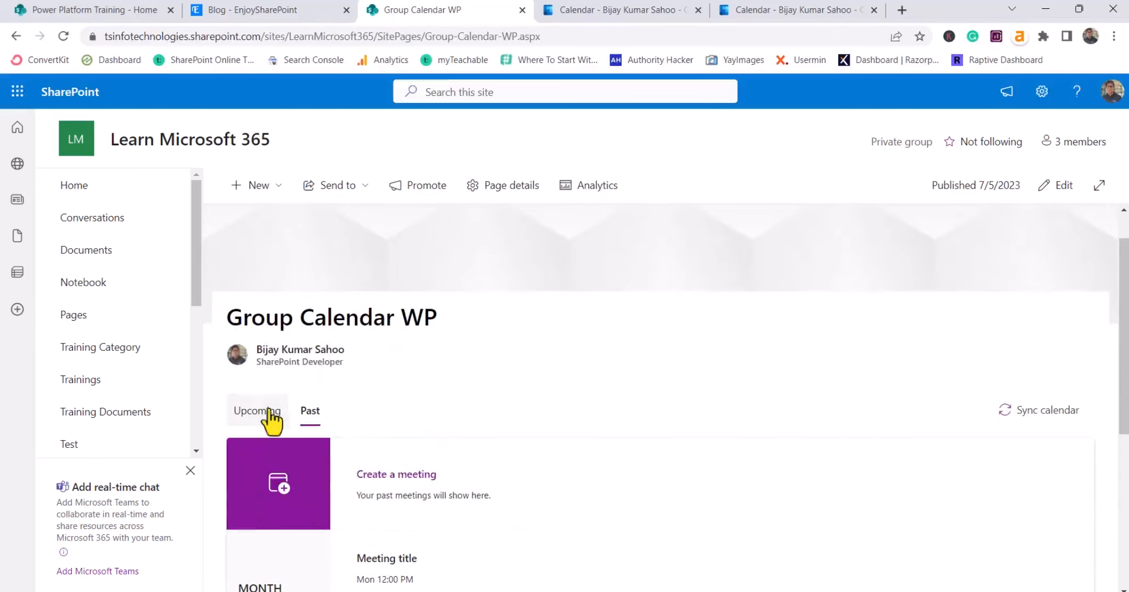
{"action": "left_click", "coordinate": [269, 419]}
{"action": "scroll", "coordinate": [578, 450], "scroll_direction": "down", "scroll_amount": 1}
{"action": "scroll", "coordinate": [578, 450], "scroll_direction": "down", "scroll_amount": 2}
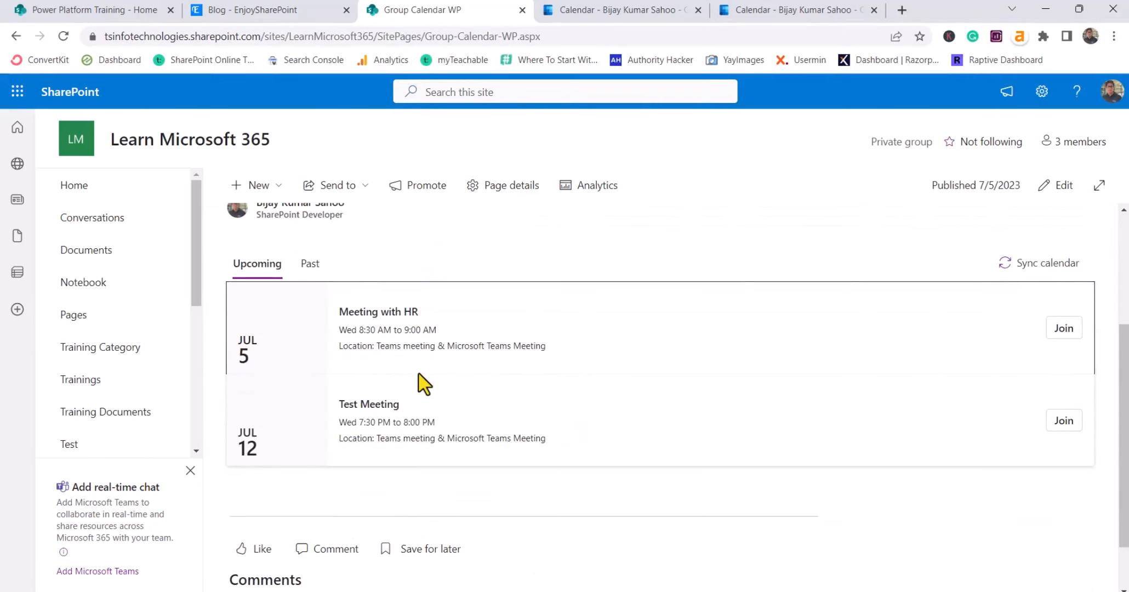
{"action": "scroll", "coordinate": [345, 328], "scroll_direction": "up", "scroll_amount": 2}
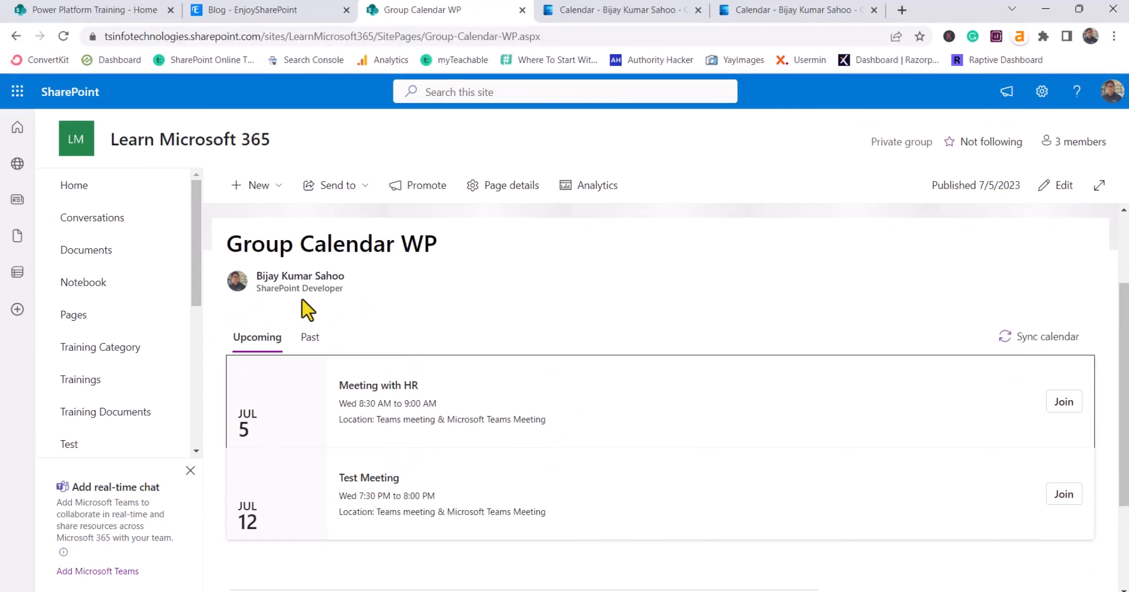
{"action": "left_click", "coordinate": [763, 12]}
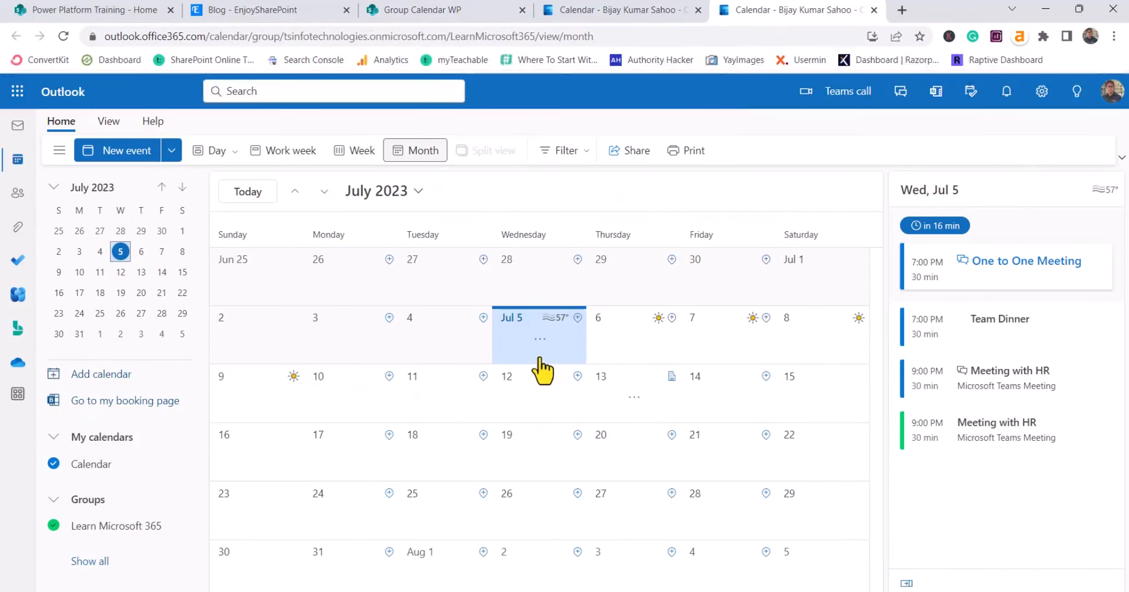
{"action": "left_click", "coordinate": [496, 12]}
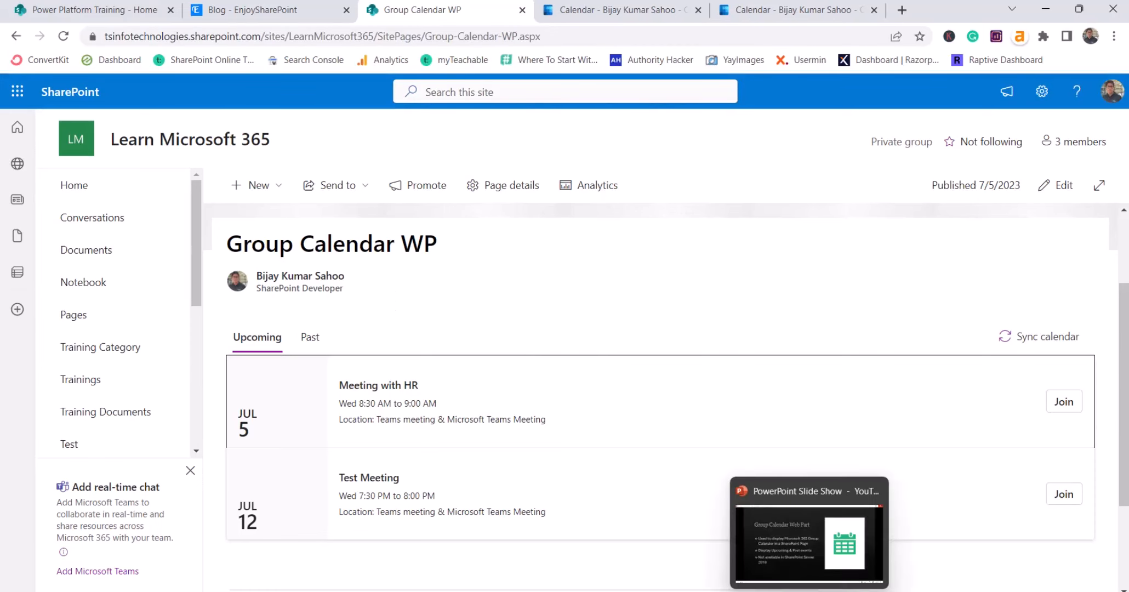
Switch to the PowerPoint slide show and advance it to the closing slide
{"action": "left_click", "coordinate": [809, 590]}
{"action": "key", "text": "Right"}
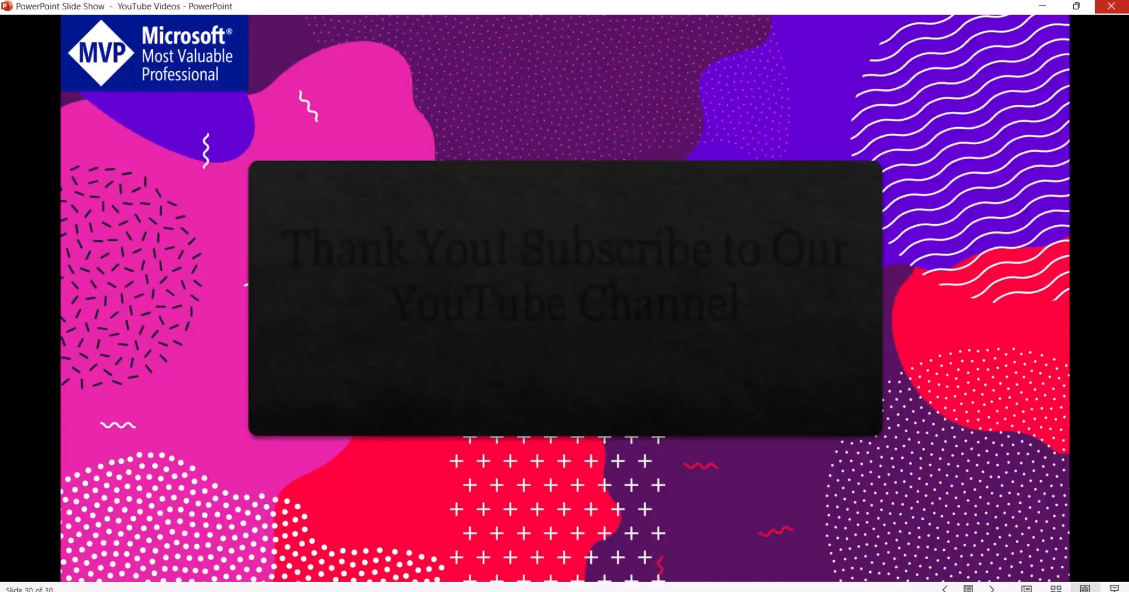